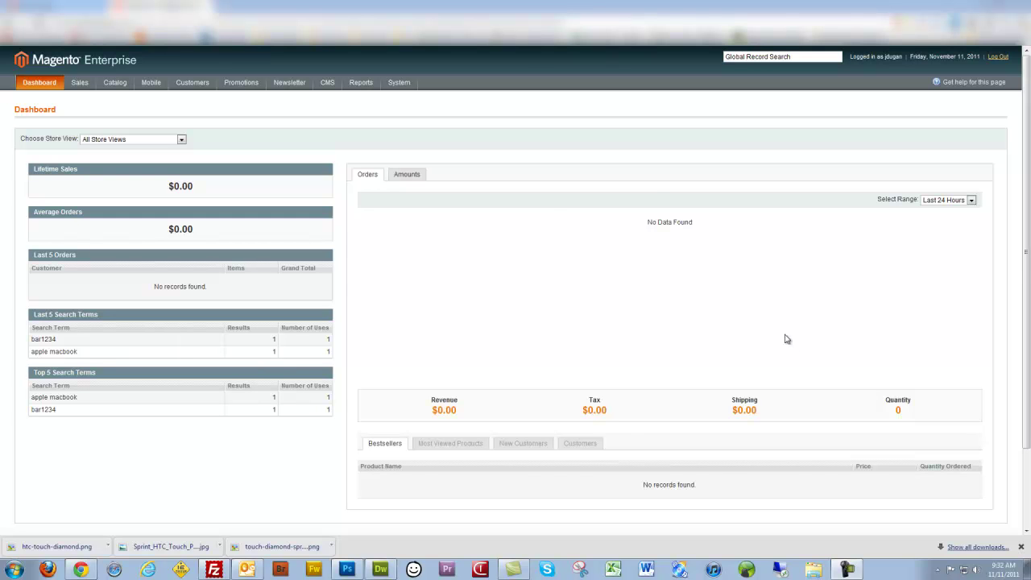
# - Switch to the storefront and look over the products listed in the Cameras category under Electronics
pyautogui.click(74, 8)
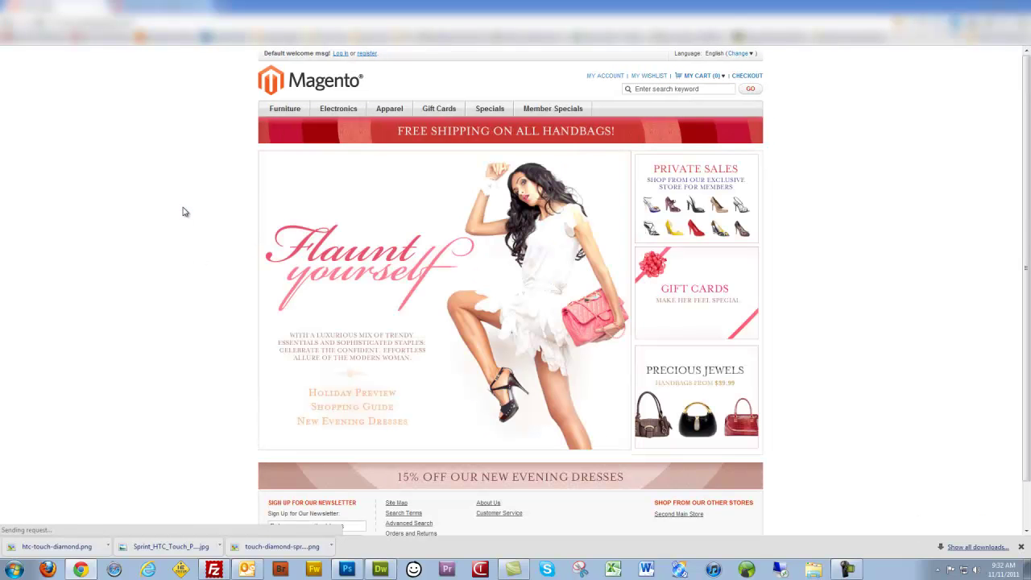
pyautogui.moveTo(338, 115)
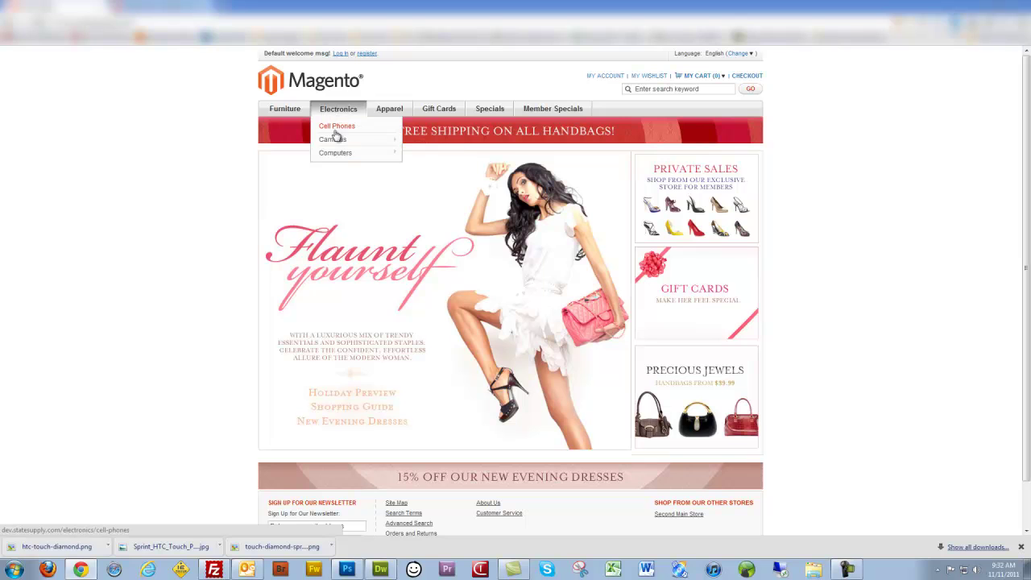
pyautogui.moveTo(338, 142)
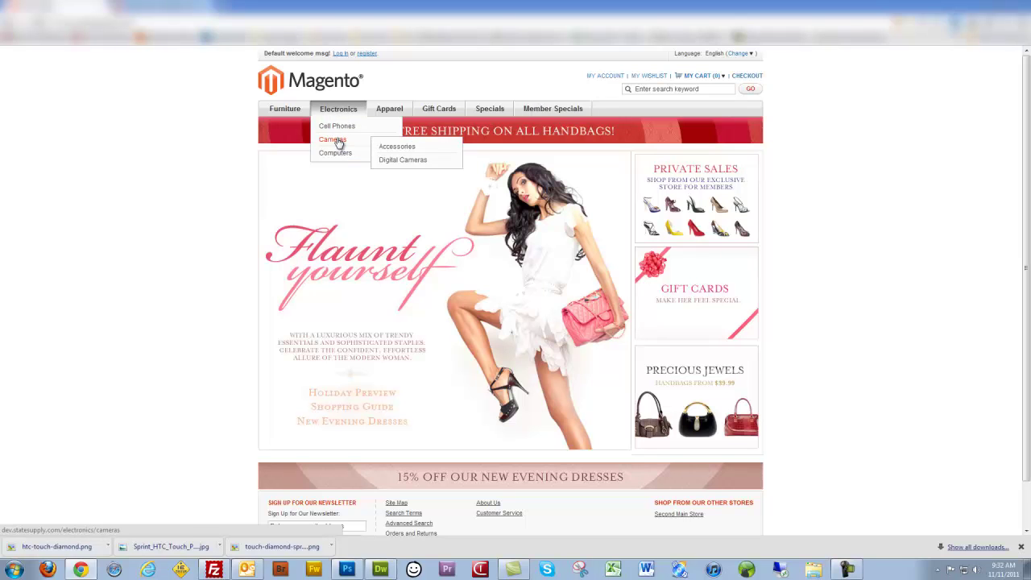
pyautogui.click(340, 142)
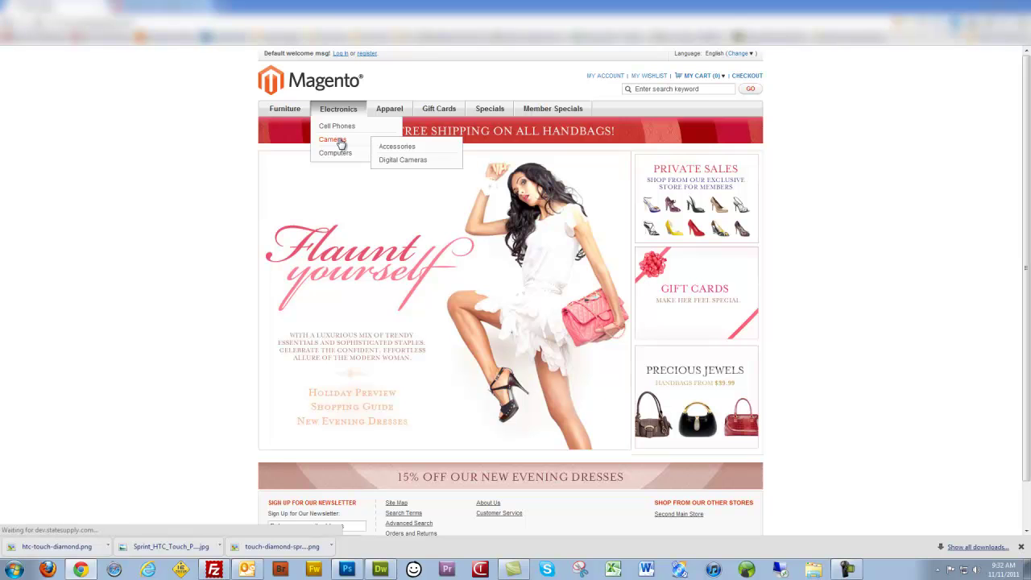
pyautogui.scroll(-2, 198, 258)
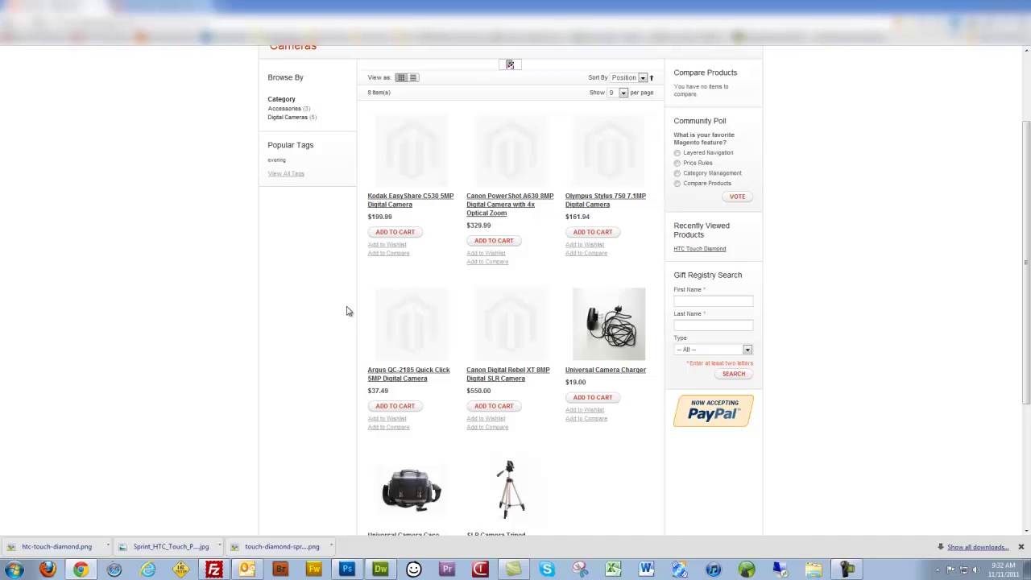
pyautogui.scroll(3, 171, 305)
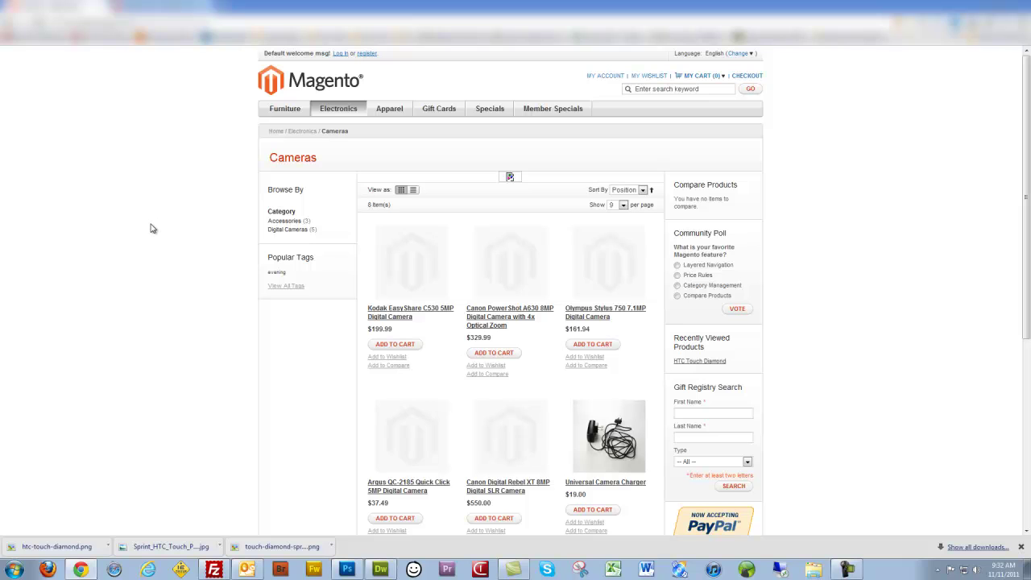
# - Return to the Magento admin and start a new profile in the RapidFlow Profile Manager
pyautogui.click(157, 18)
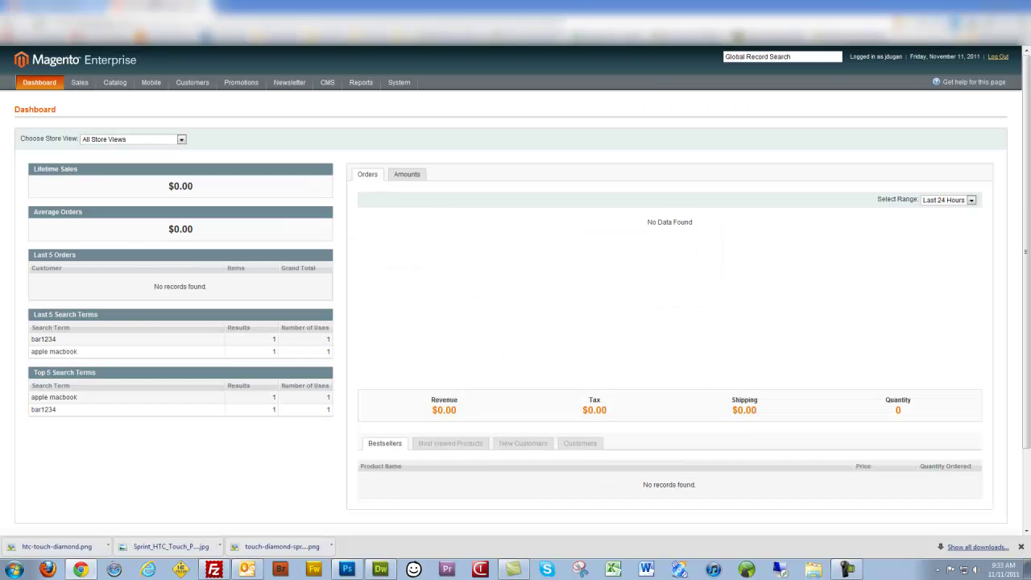
pyautogui.moveTo(399, 83)
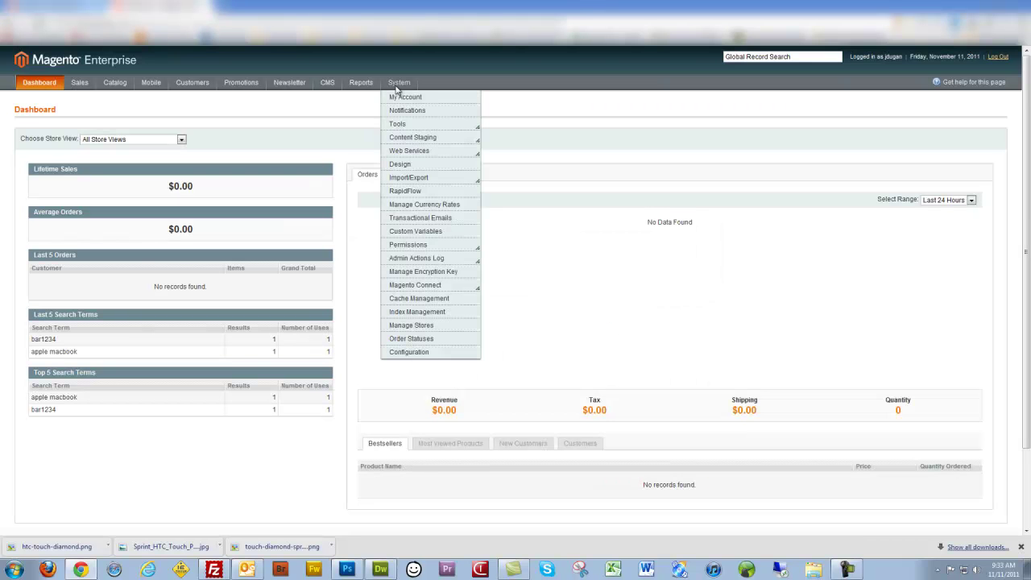
pyautogui.click(466, 204)
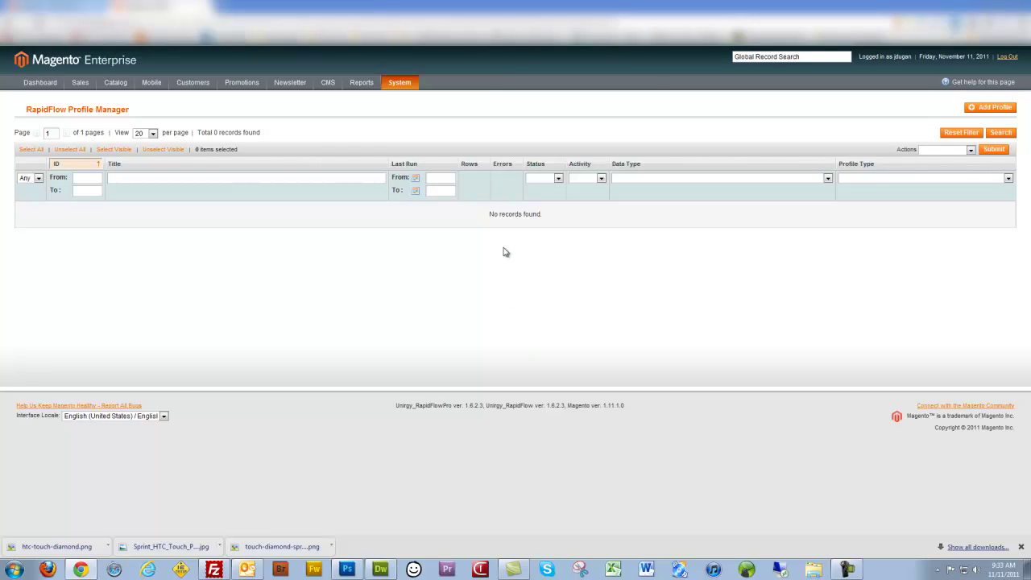
pyautogui.click(980, 110)
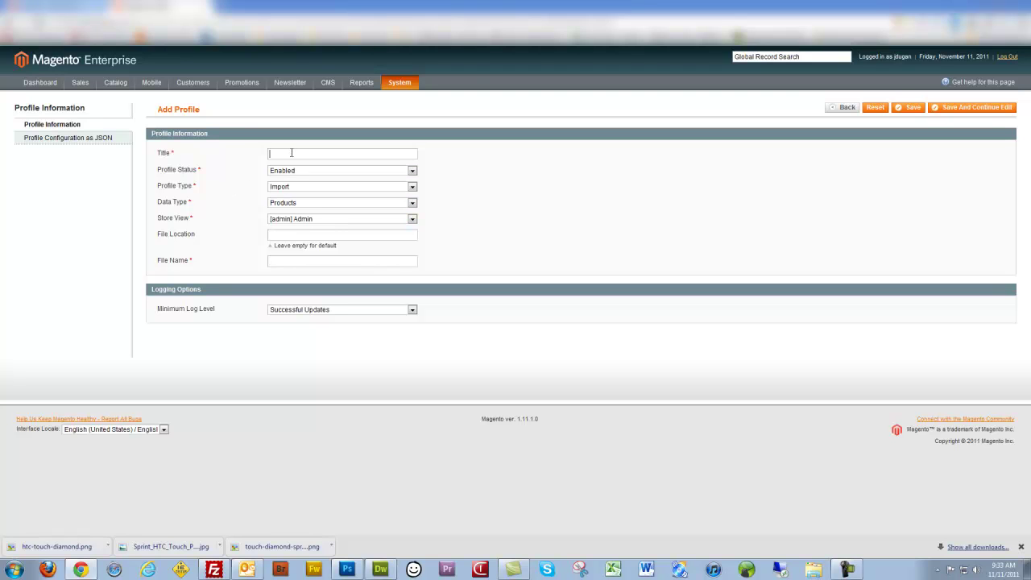
# - Title the profile "Product Export" and set its type to Export, data type to Products and store view to [admin] Admin
pyautogui.write('Product Export')
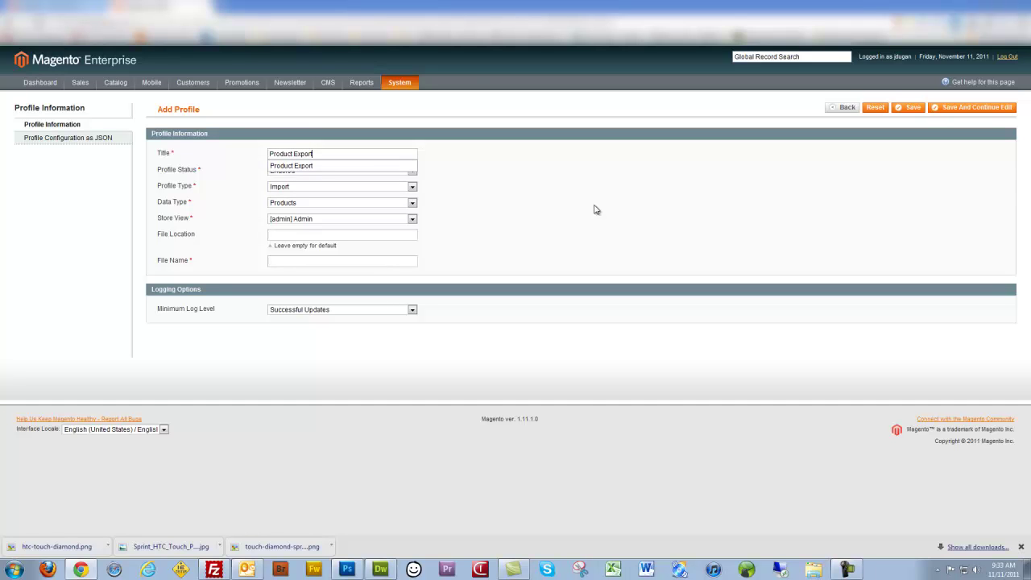
pyautogui.click(636, 211)
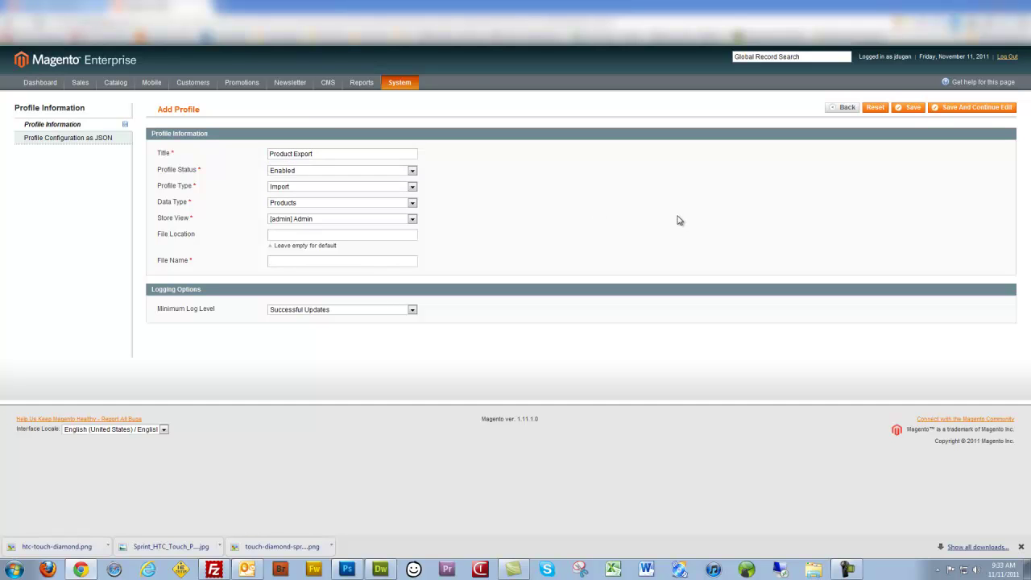
pyautogui.click(369, 188)
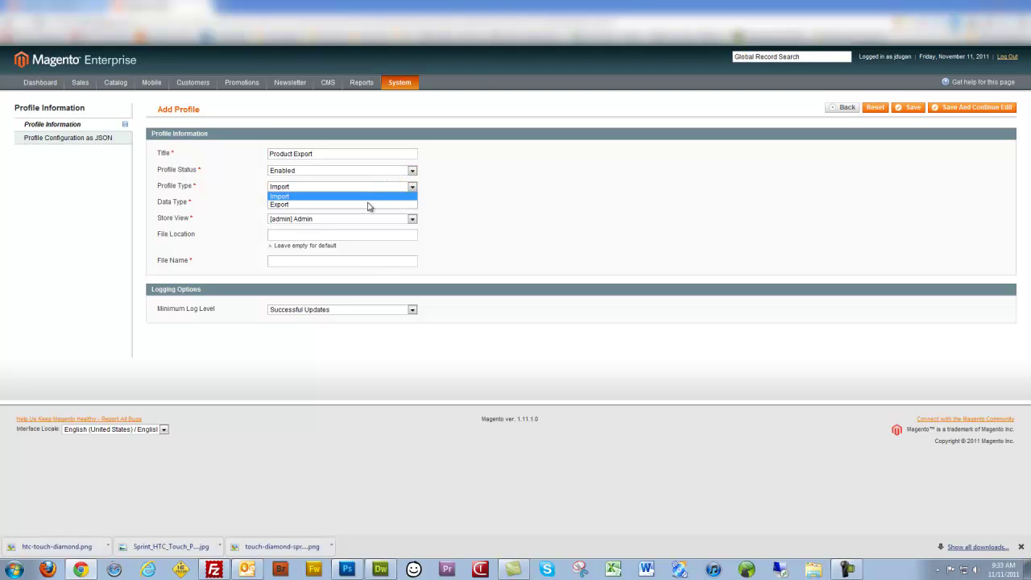
pyautogui.click(368, 205)
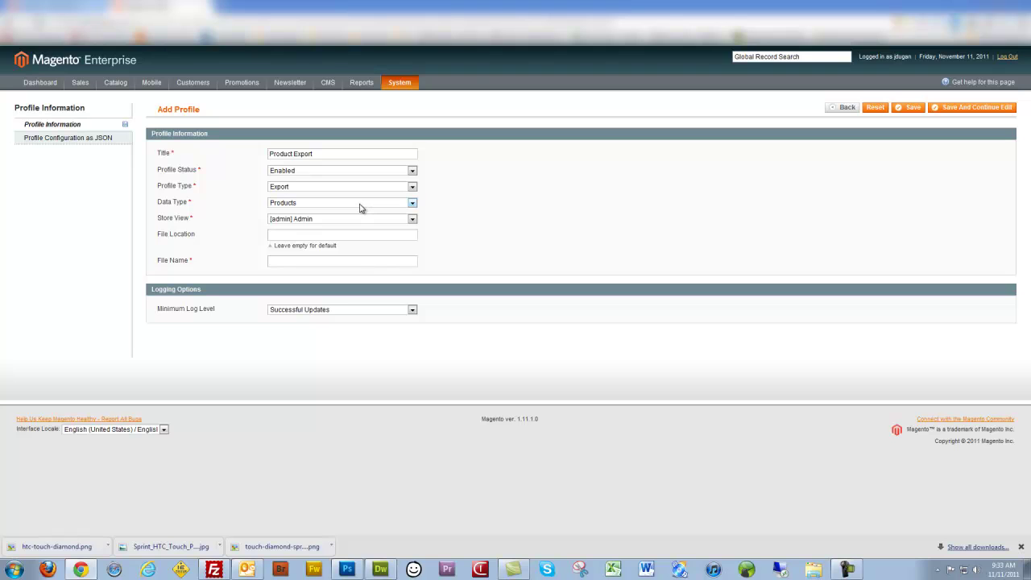
pyautogui.click(360, 205)
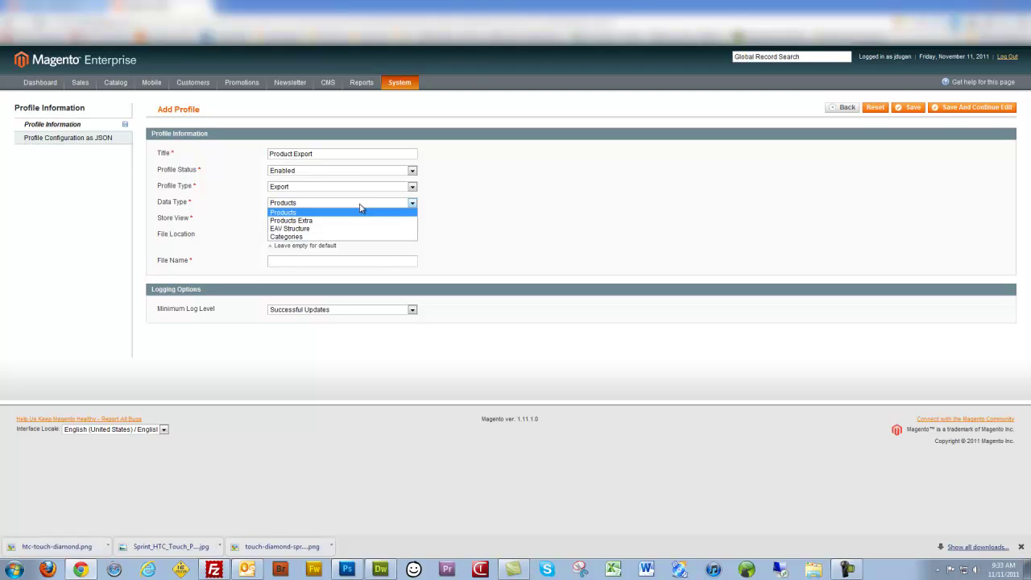
pyautogui.click(360, 211)
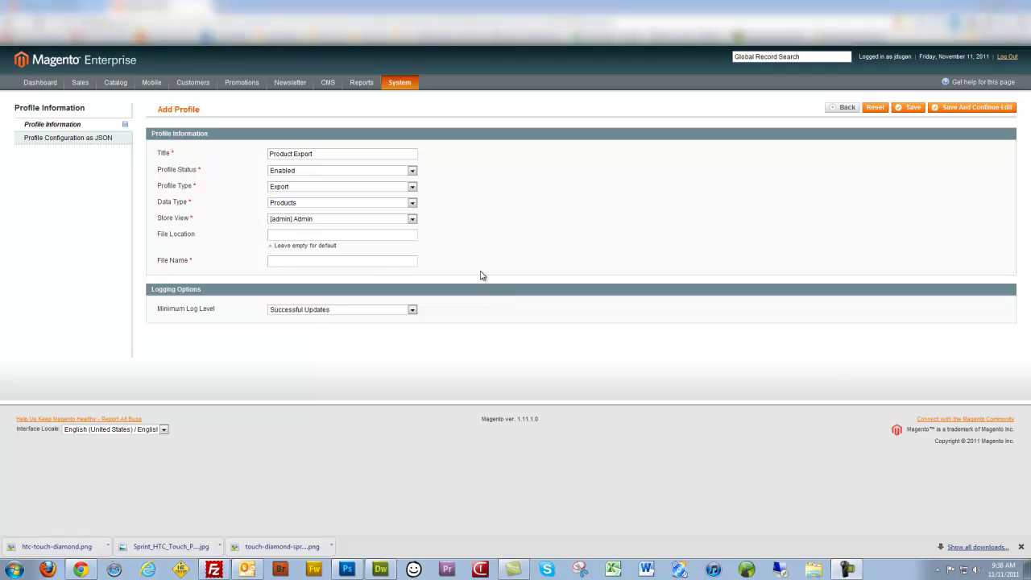
pyautogui.click(364, 219)
pyautogui.click(364, 224)
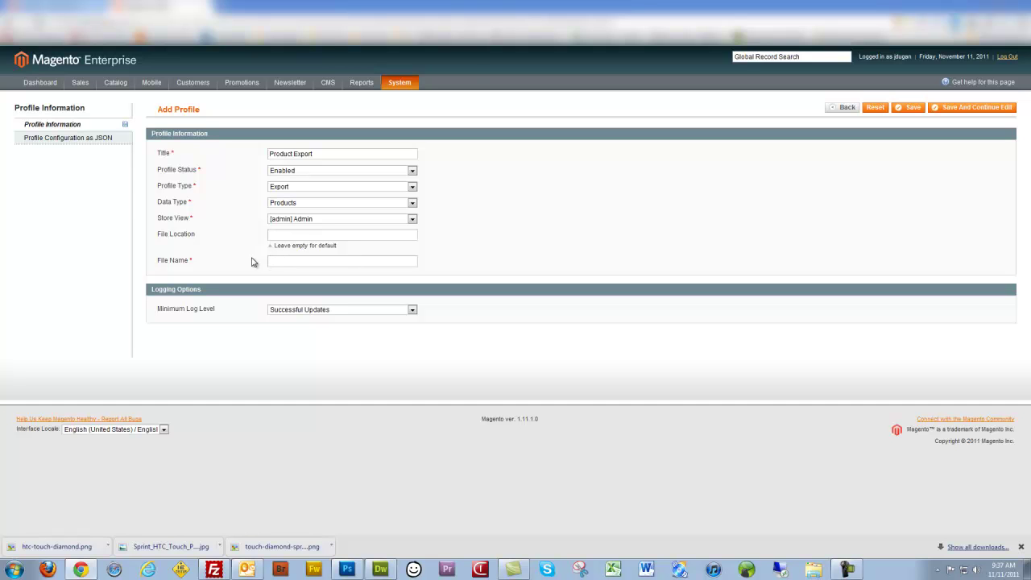
# - Check the JSON configuration page, name the export file all-product-export, and save the profile while keeping it open for editing
pyautogui.click(54, 141)
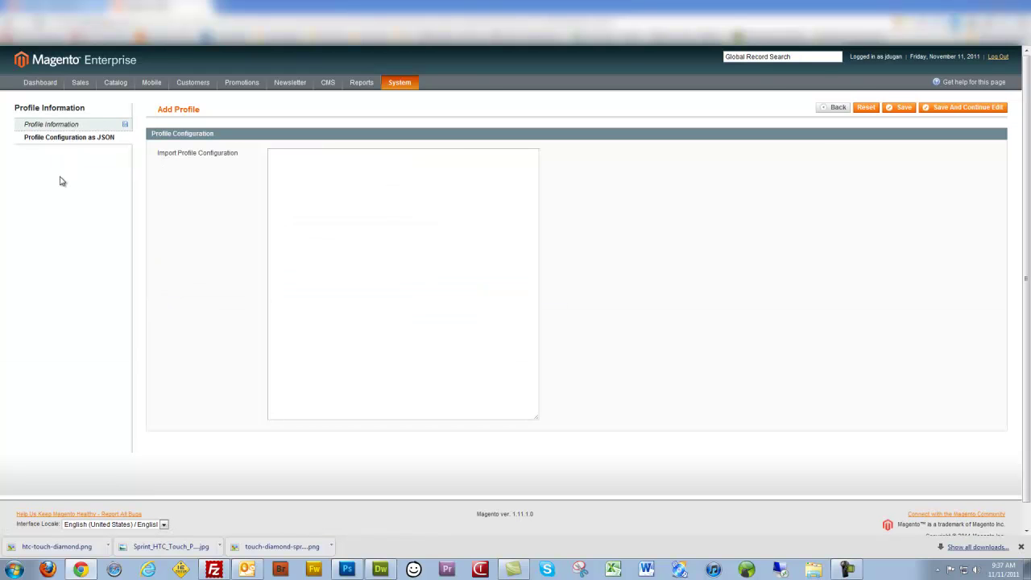
pyautogui.click(78, 126)
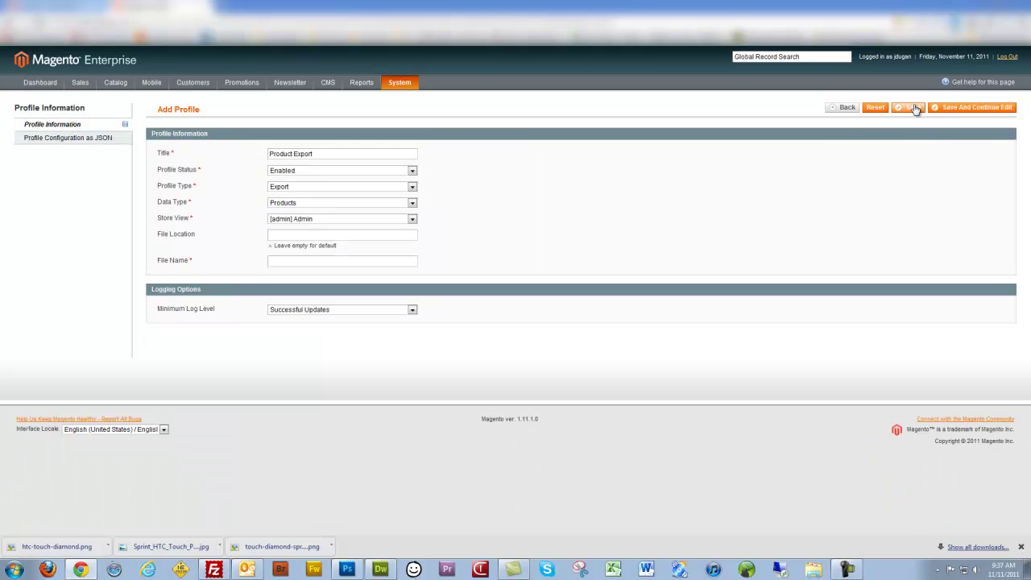
pyautogui.click(937, 115)
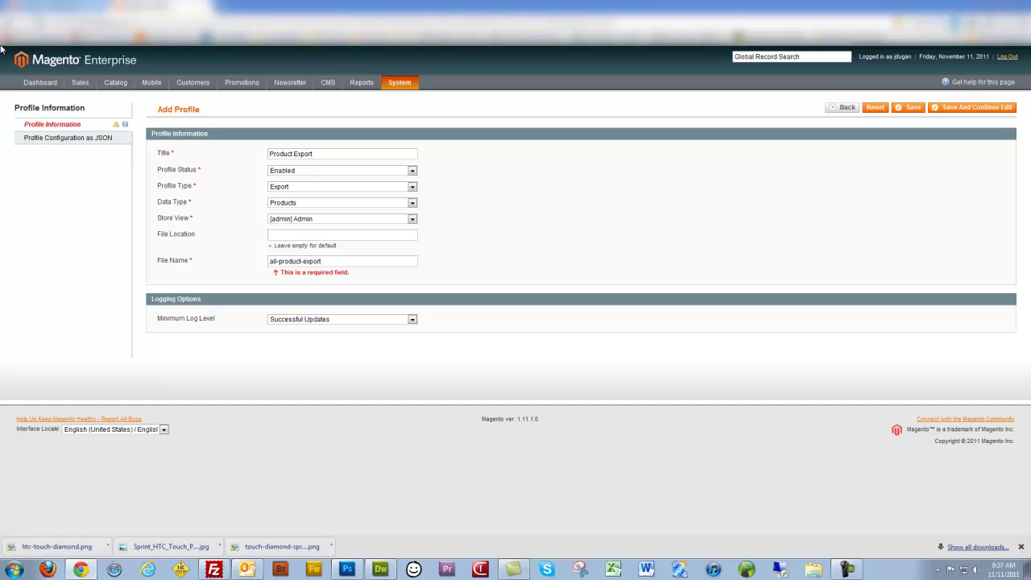
pyautogui.click(975, 107)
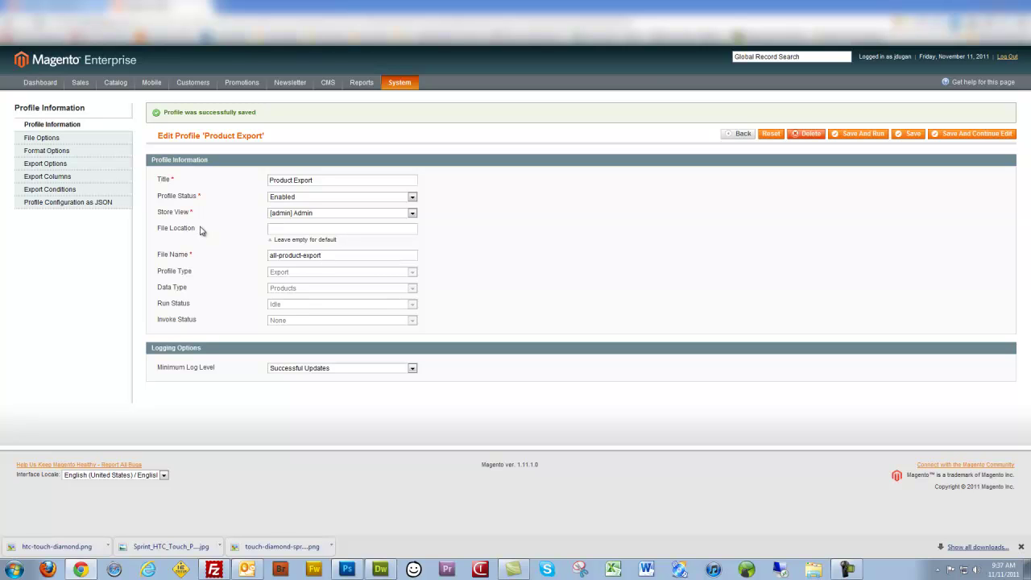
# - Review the saved profile's remote server settings, CSV format options and export options
pyautogui.click(62, 138)
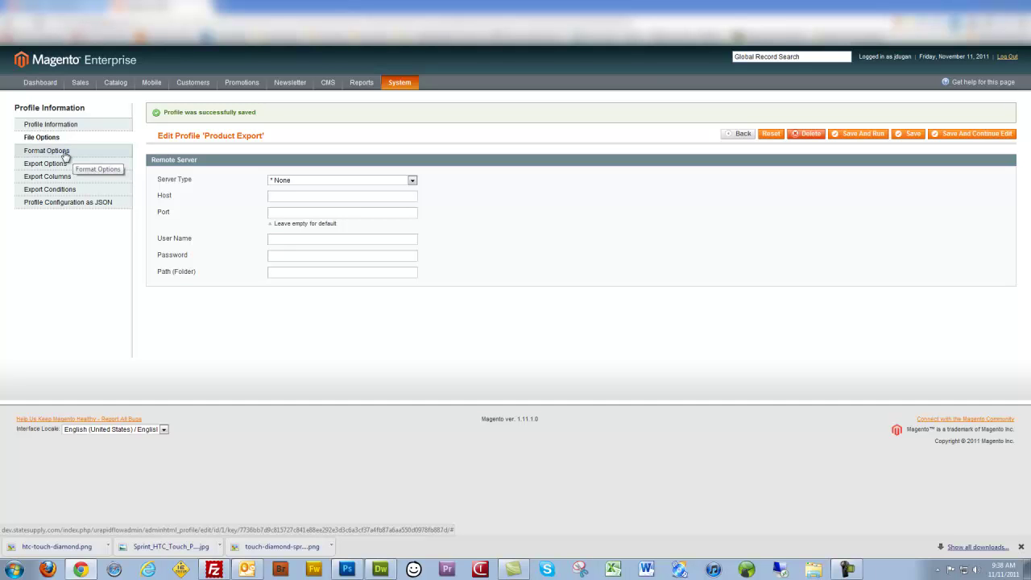
pyautogui.click(64, 153)
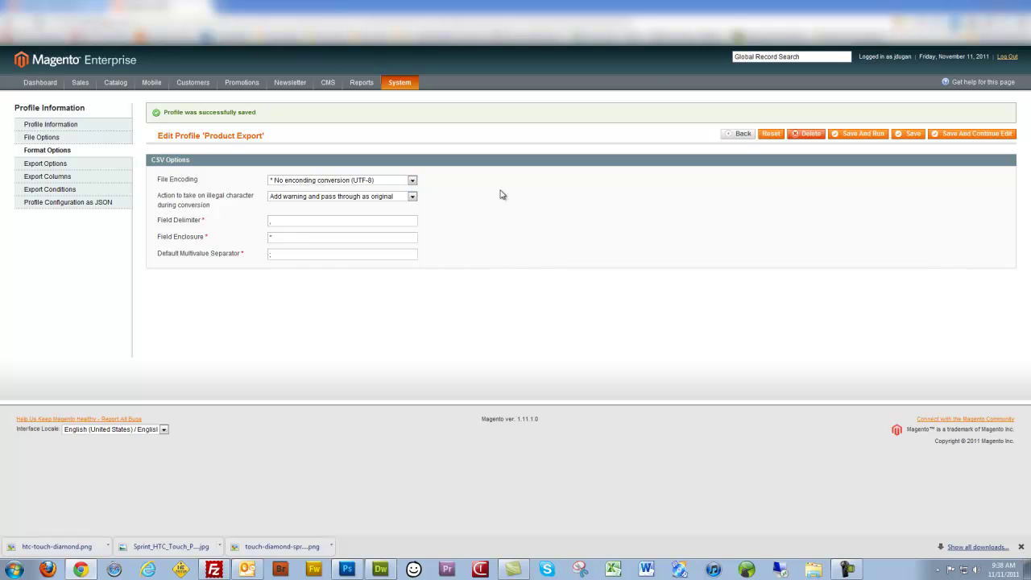
pyautogui.click(89, 164)
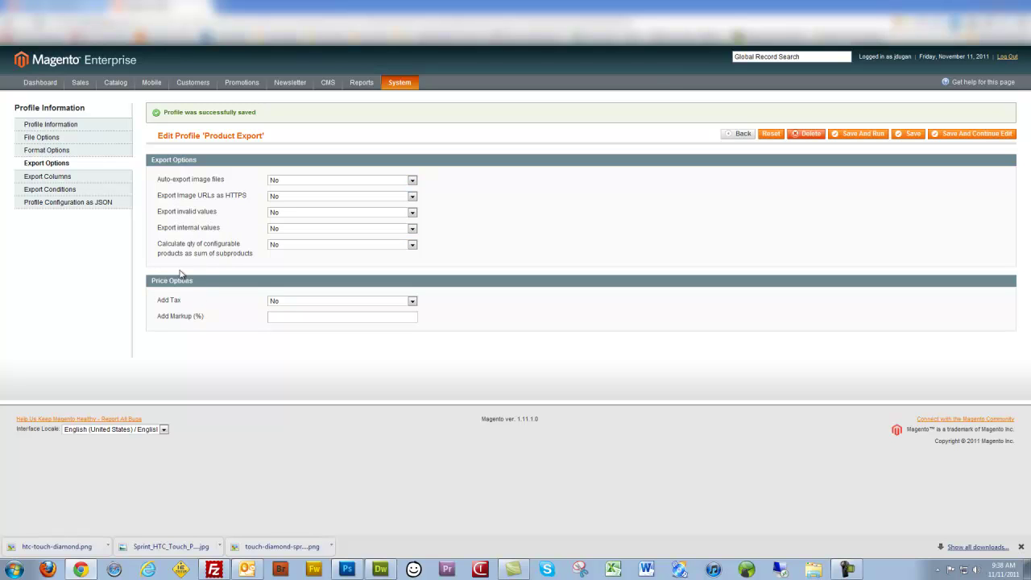
# - Add the SKU [sku] product attribute as the first column in the profile's export columns
pyautogui.click(78, 179)
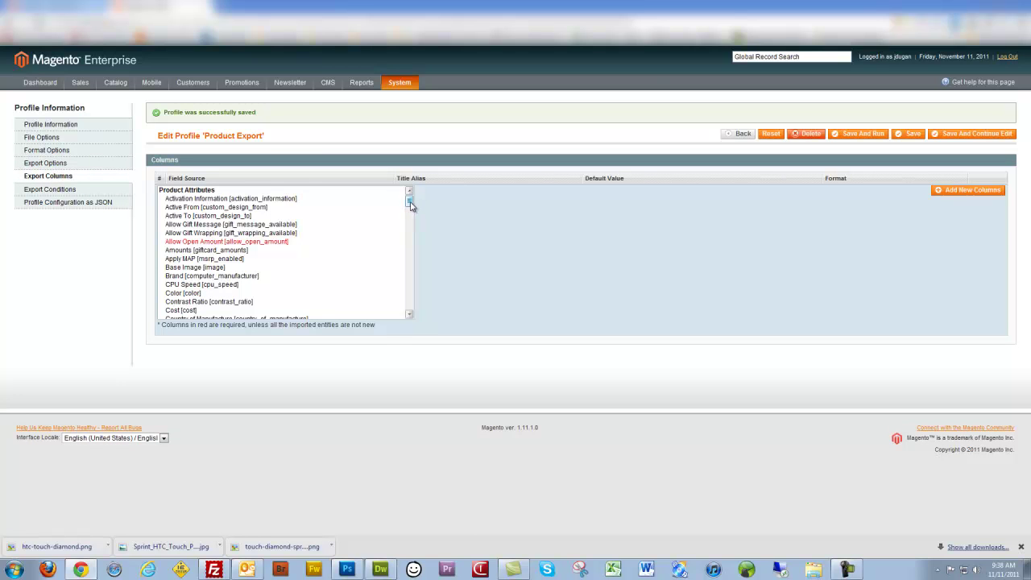
pyautogui.moveTo(410, 204); pyautogui.dragTo(406, 232)
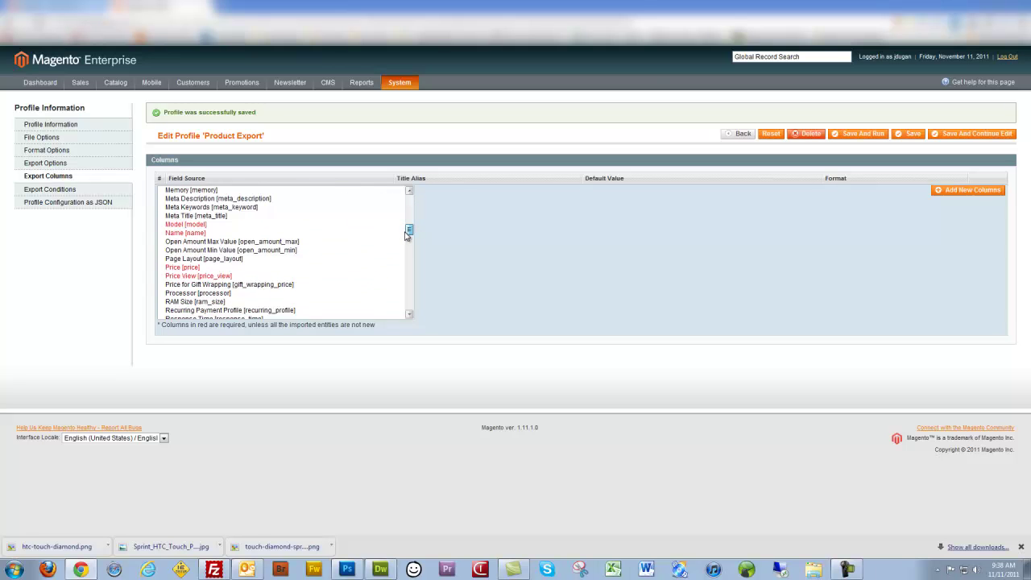
pyautogui.moveTo(407, 233); pyautogui.dragTo(403, 256)
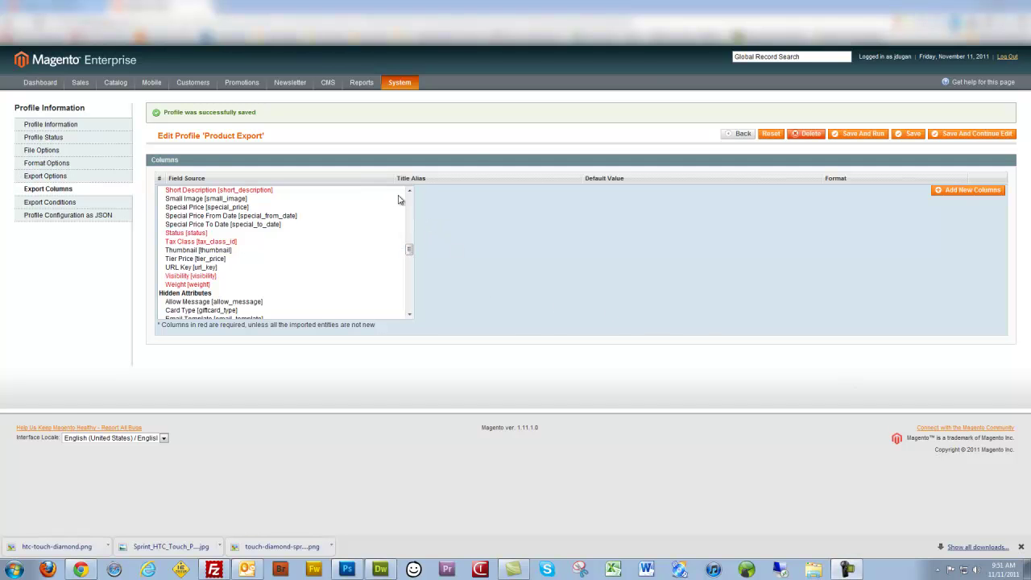
pyautogui.click(410, 192)
pyautogui.click(410, 192)
pyautogui.click(409, 192)
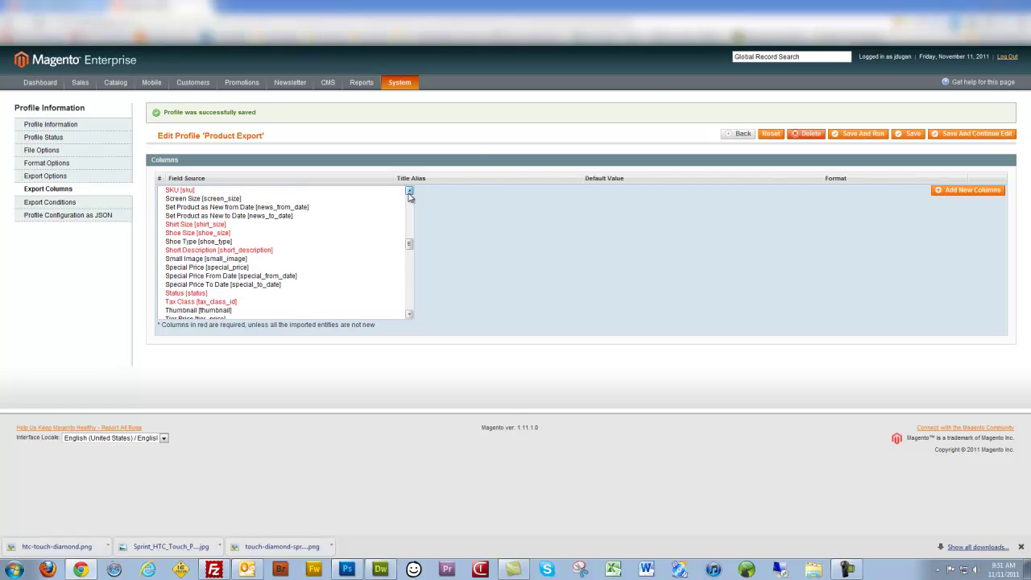
pyautogui.click(409, 191)
pyautogui.click(409, 191)
pyautogui.click(179, 207)
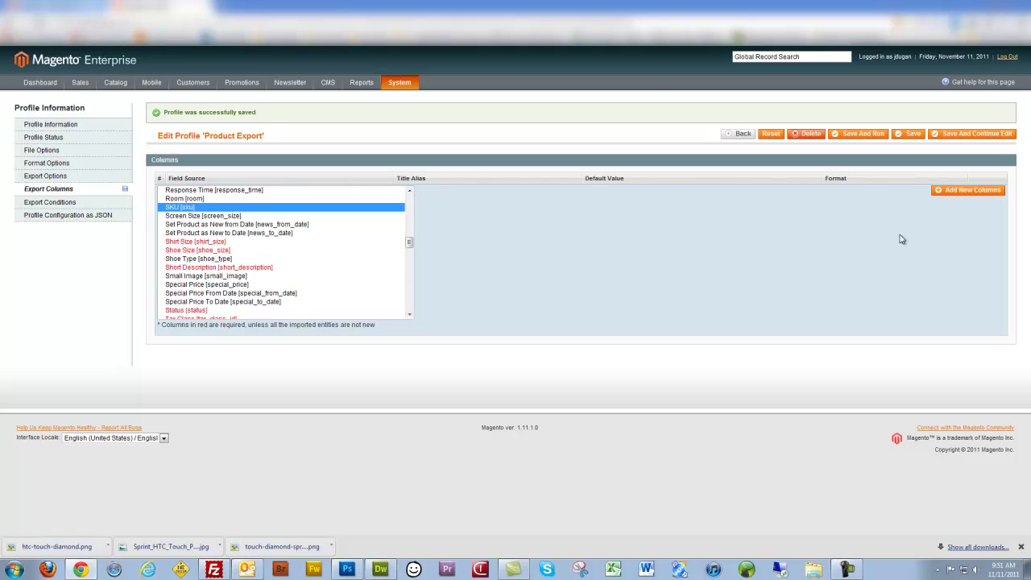
pyautogui.click(966, 190)
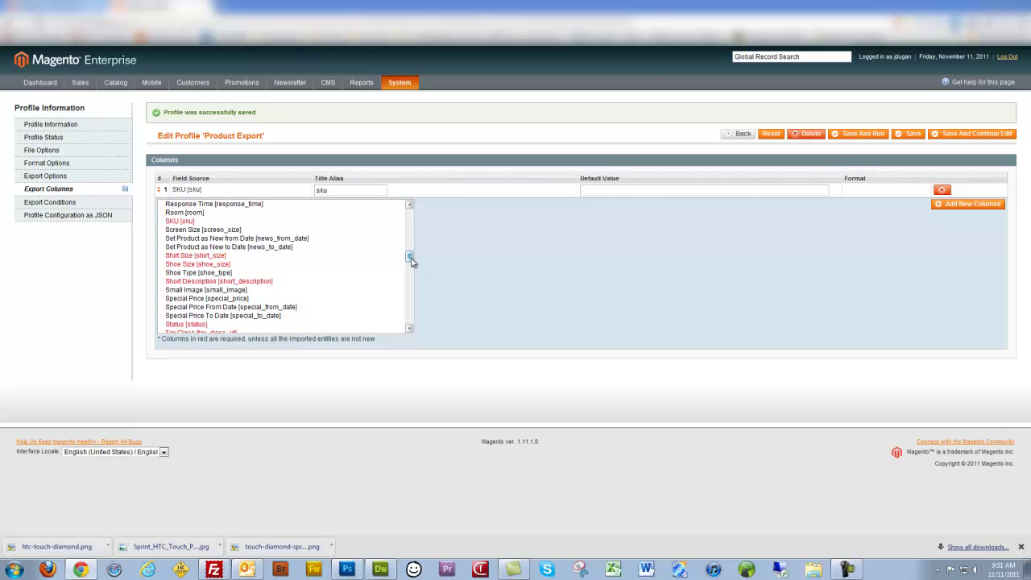
# - Add the Base Image [image] attribute as the second export column
pyautogui.moveTo(410, 259); pyautogui.dragTo(410, 252)
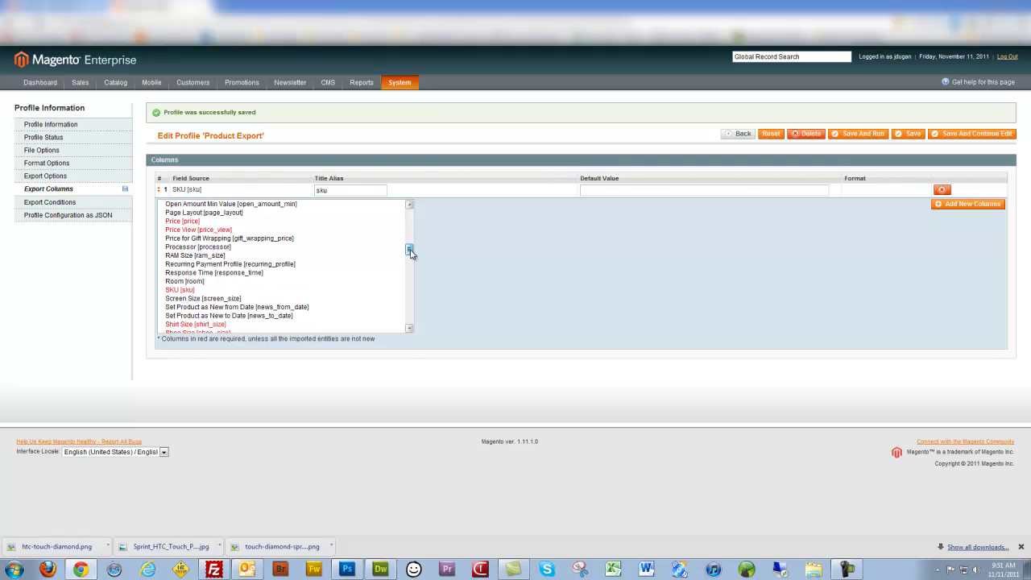
pyautogui.click(410, 205)
pyautogui.click(410, 207)
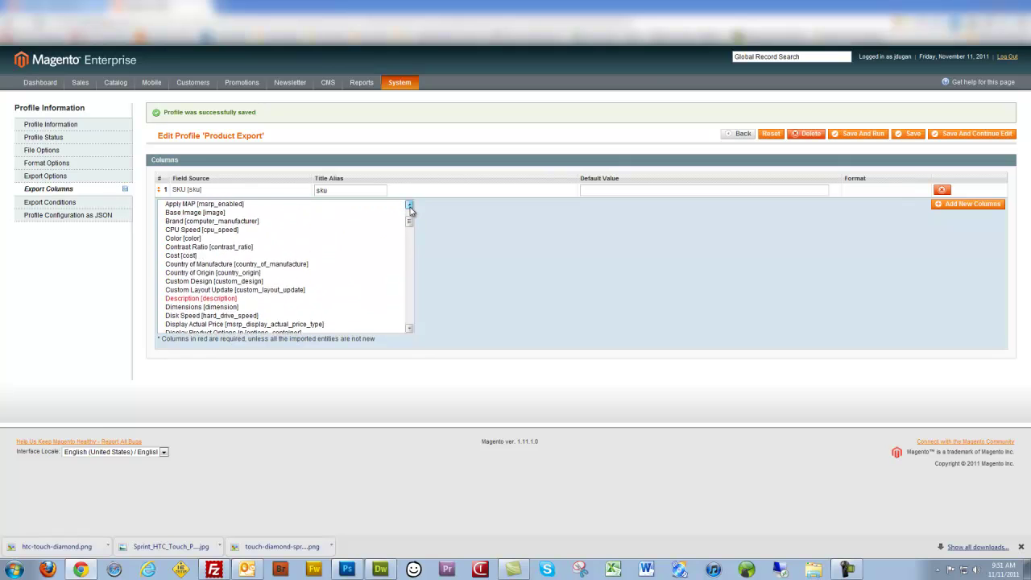
pyautogui.click(234, 248)
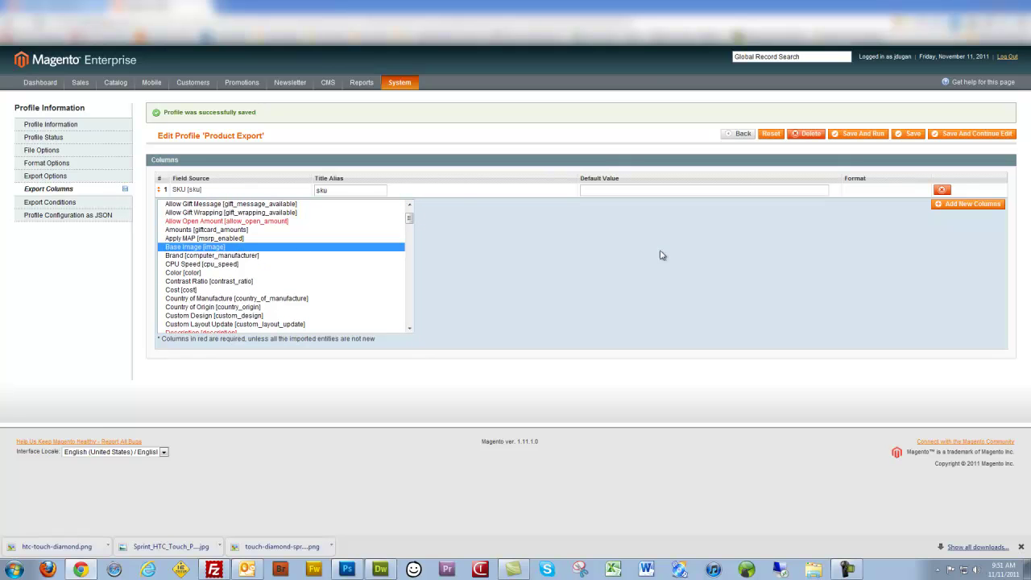
pyautogui.click(970, 204)
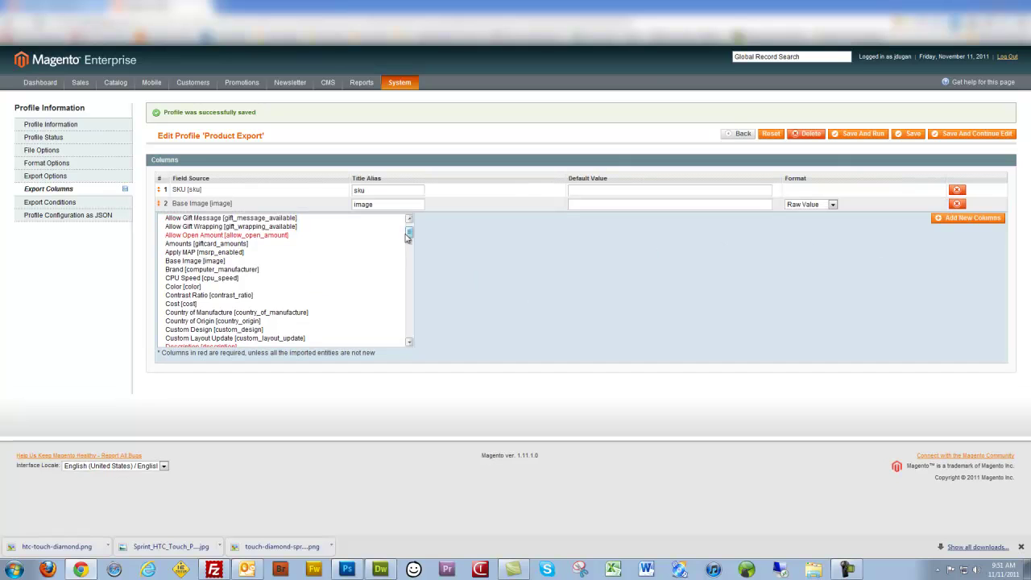
# - Add the Name [name] attribute to the export columns and move it between SKU and Base Image
pyautogui.click(410, 343)
pyautogui.click(410, 343)
pyautogui.click(409, 343)
pyautogui.click(410, 343)
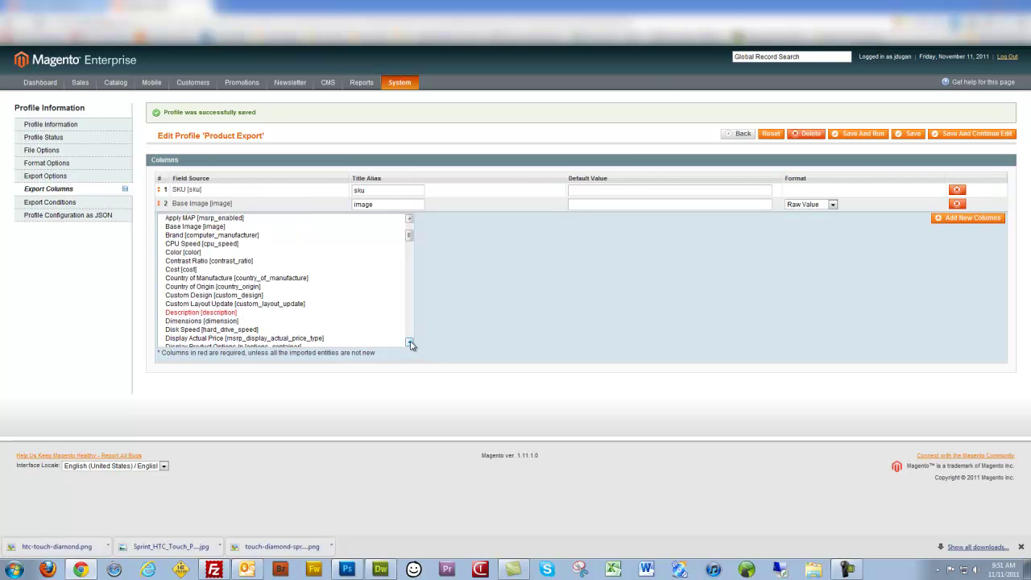
pyautogui.click(410, 343)
pyautogui.click(408, 219)
pyautogui.click(409, 219)
pyautogui.click(408, 219)
pyautogui.click(408, 219)
pyautogui.click(408, 219)
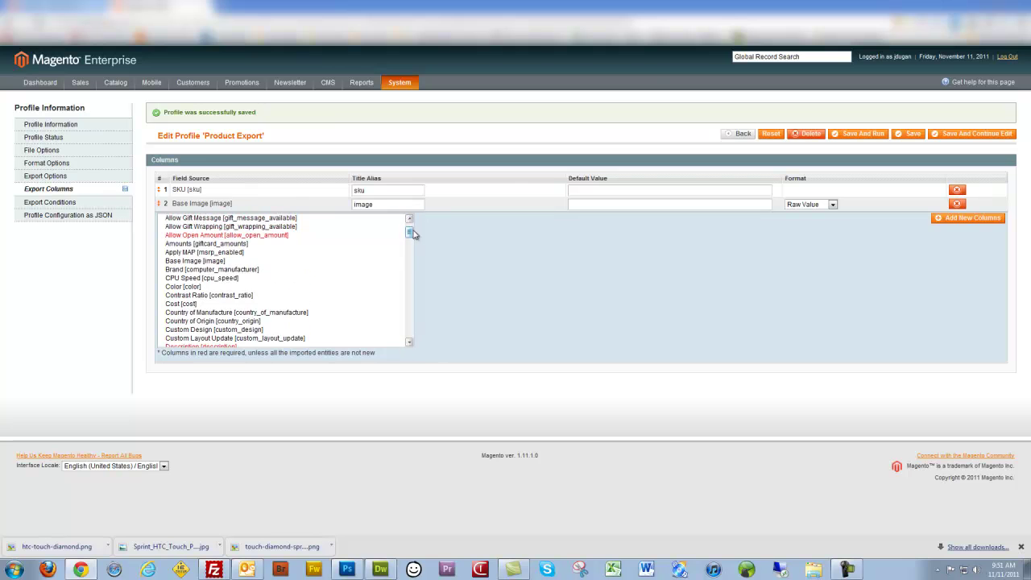
pyautogui.click(409, 343)
pyautogui.moveTo(410, 343); pyautogui.dragTo(410, 343)
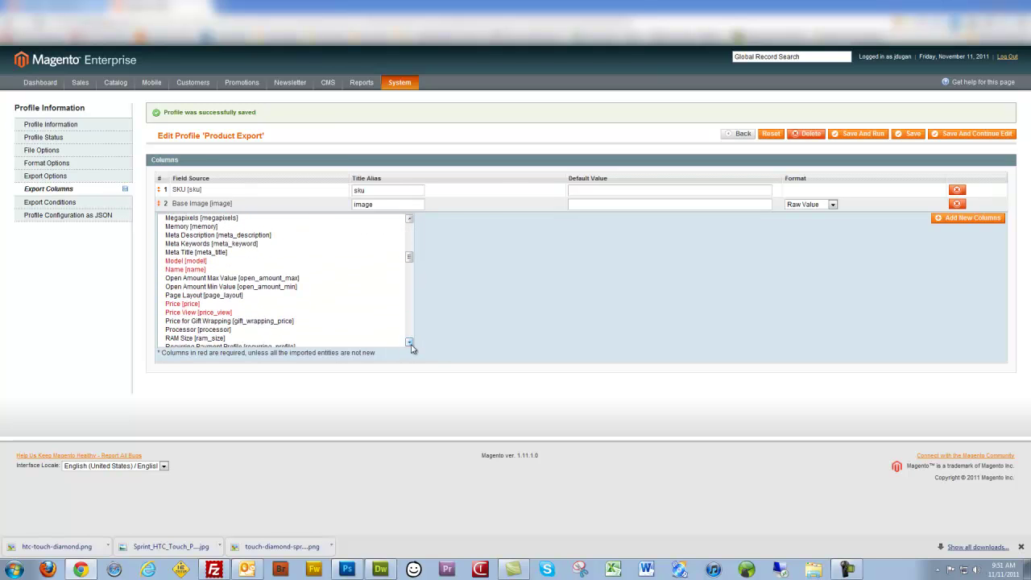
pyautogui.click(195, 271)
pyautogui.click(966, 219)
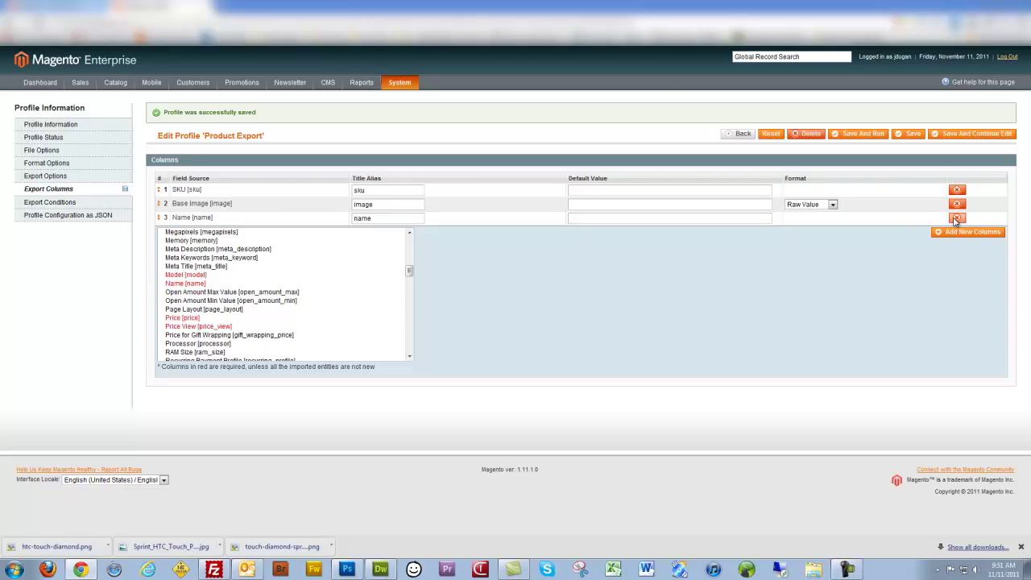
pyautogui.moveTo(160, 218); pyautogui.dragTo(159, 201)
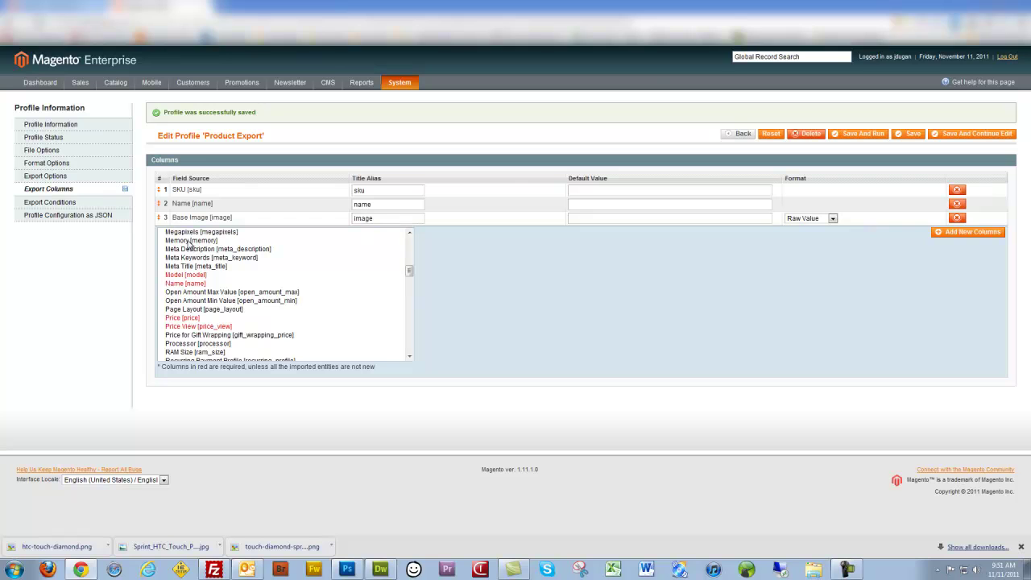
# - Review the profile's export conditions, JSON configuration, export options and export columns
pyautogui.click(88, 203)
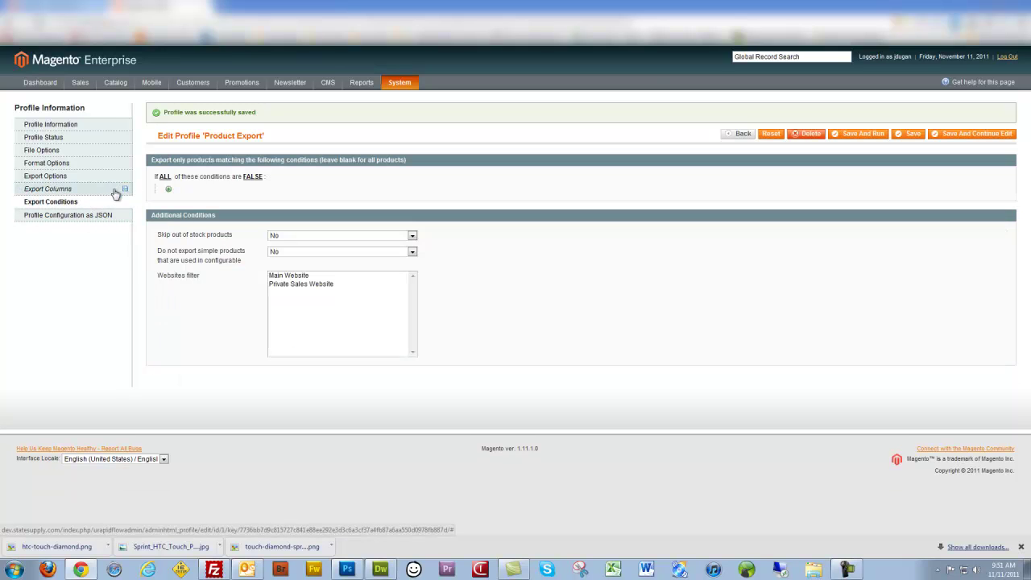
pyautogui.click(79, 216)
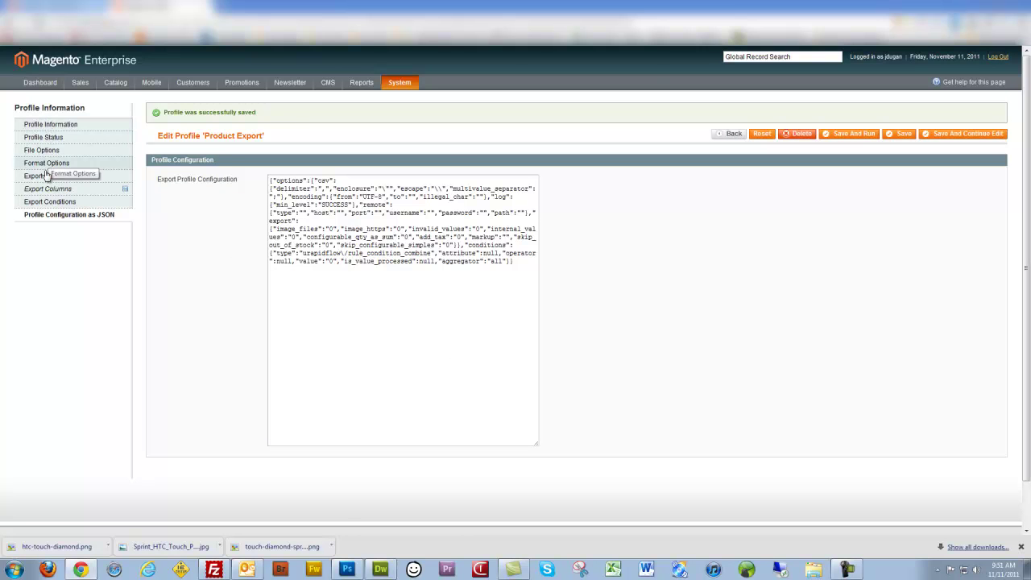
pyautogui.click(42, 202)
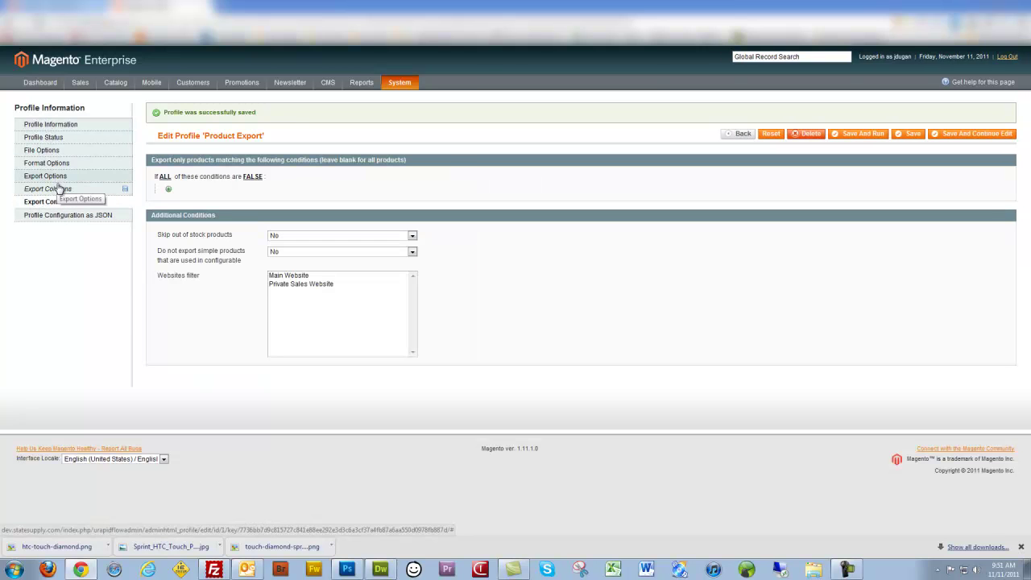
pyautogui.click(62, 178)
pyautogui.click(61, 189)
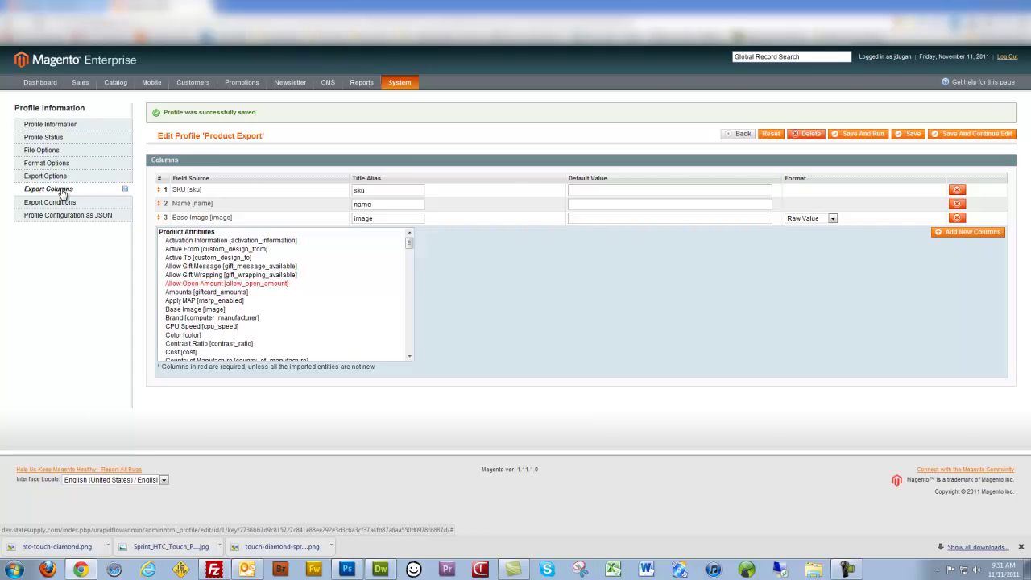
pyautogui.click(70, 179)
# - Change the profile's file name to all-product-export.csv, then save and run the profile
pyautogui.click(81, 125)
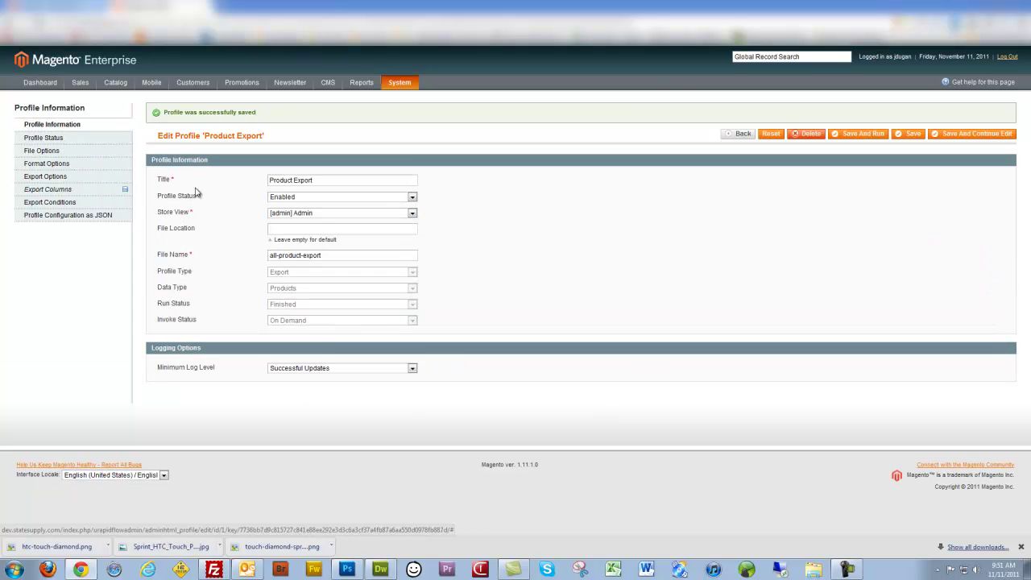
pyautogui.click(330, 256)
pyautogui.write('.csv')
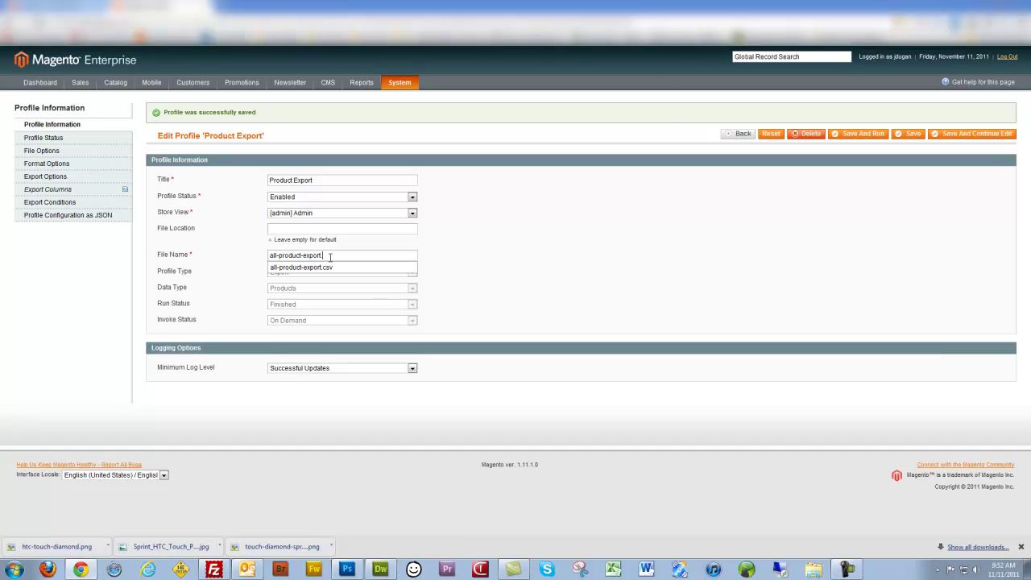
pyautogui.click(510, 281)
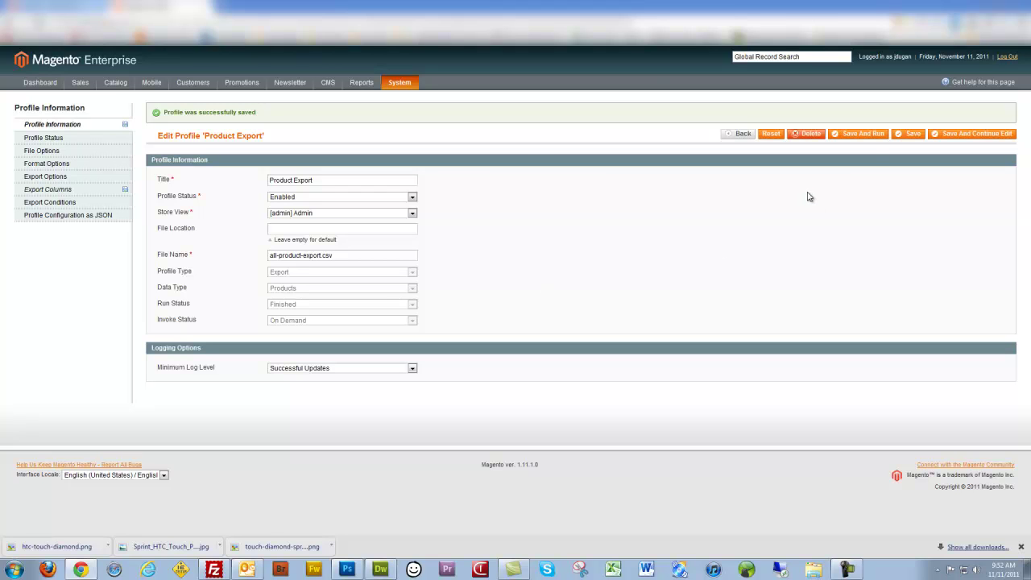
pyautogui.click(862, 134)
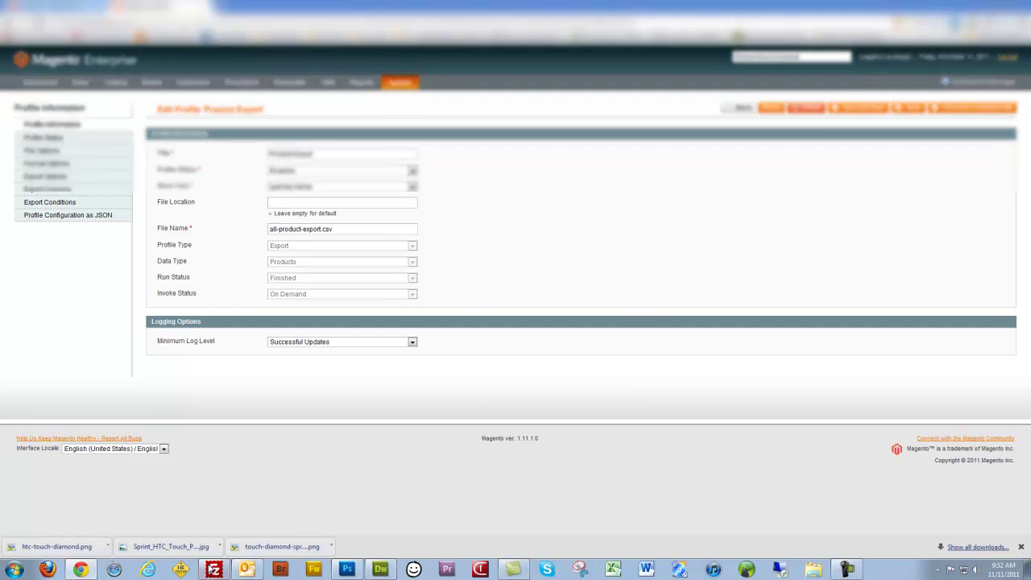
# - Switch to FileZilla and download all-product-export.csv from the server's var/urapidflow/export folder to the local directory
pyautogui.click(213, 569)
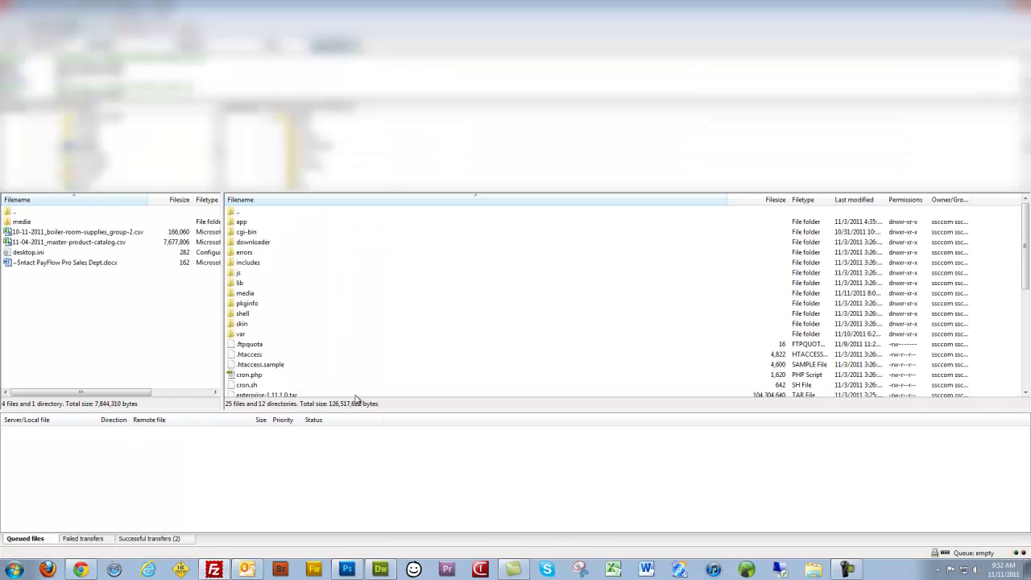
pyautogui.click(232, 334)
pyautogui.doubleClick(231, 334)
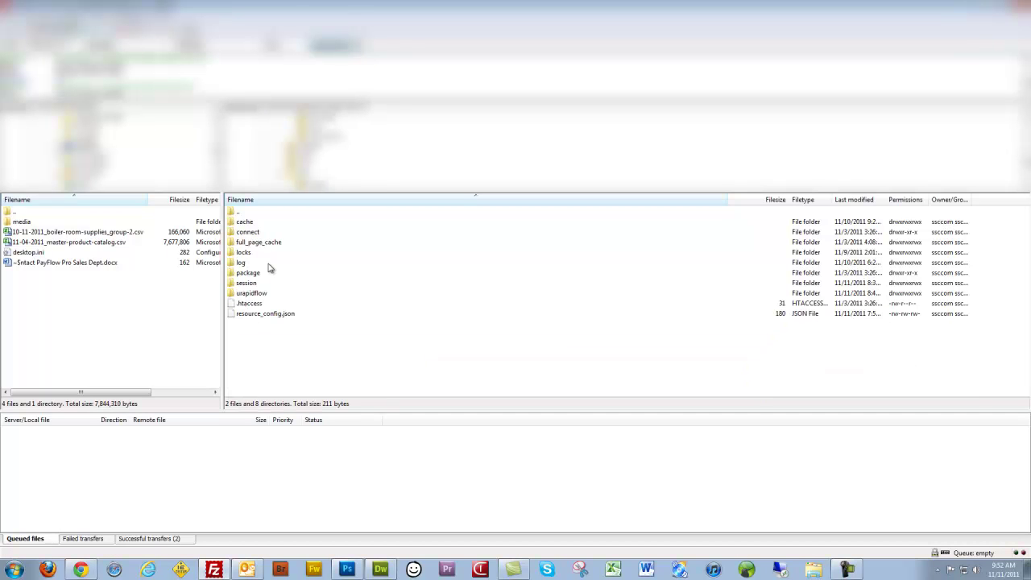
pyautogui.click(252, 295)
pyautogui.doubleClick(252, 294)
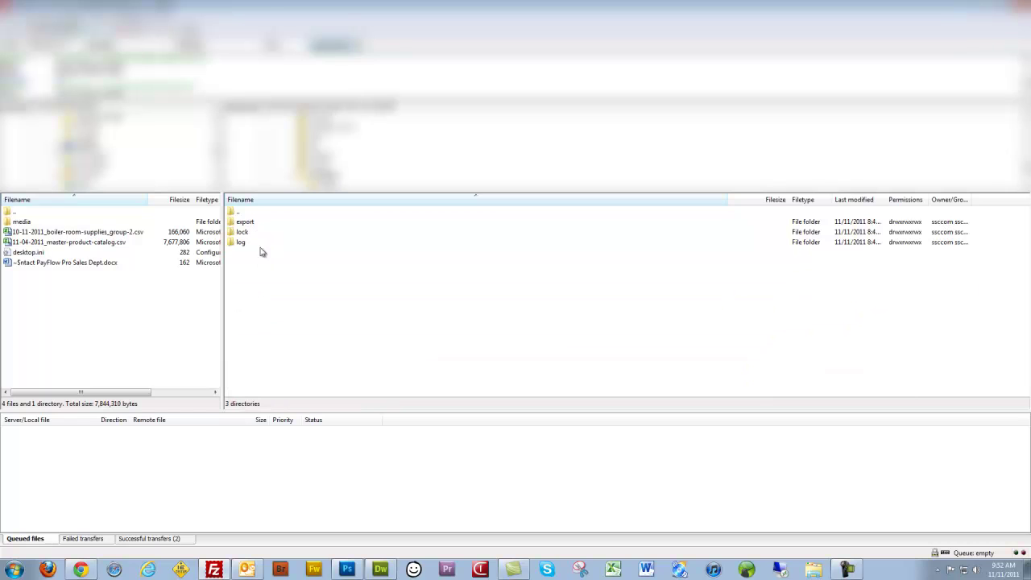
pyautogui.doubleClick(245, 222)
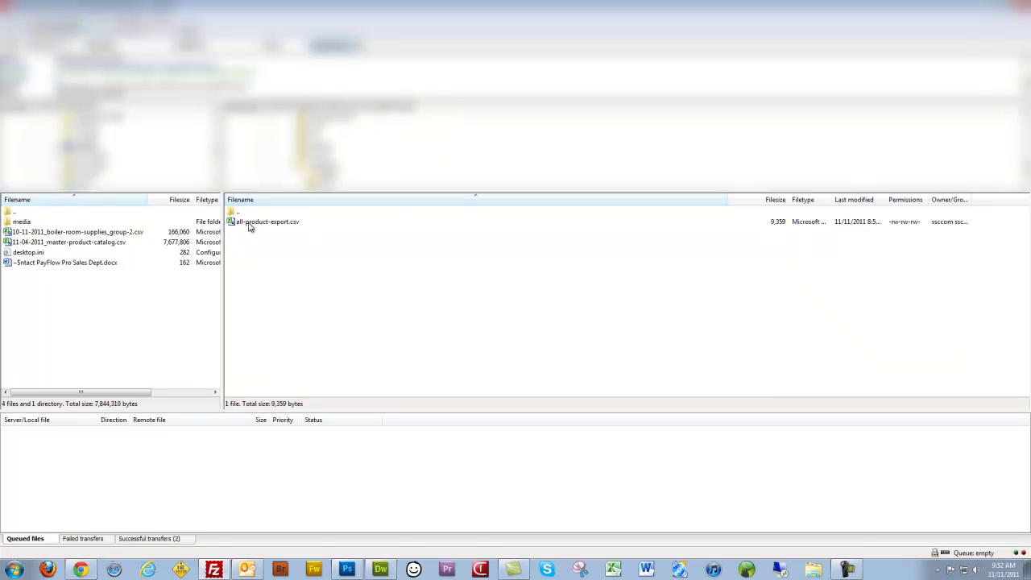
pyautogui.click(271, 226)
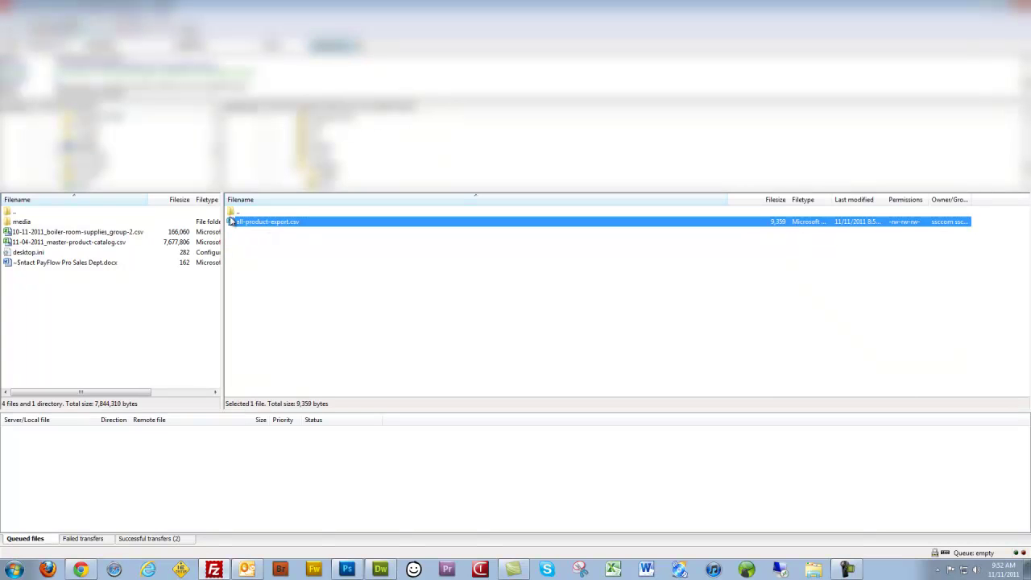
pyautogui.moveTo(232, 225); pyautogui.dragTo(70, 302)
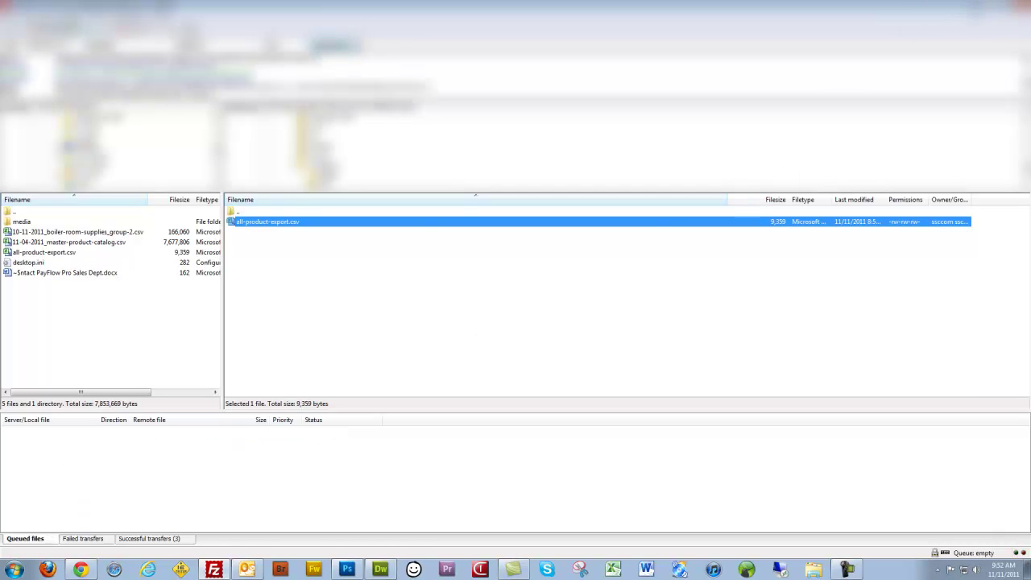
# - Open the downloaded all-product-export.csv from the desktop in Excel and widen columns A to C to read the data
pyautogui.click(986, 7)
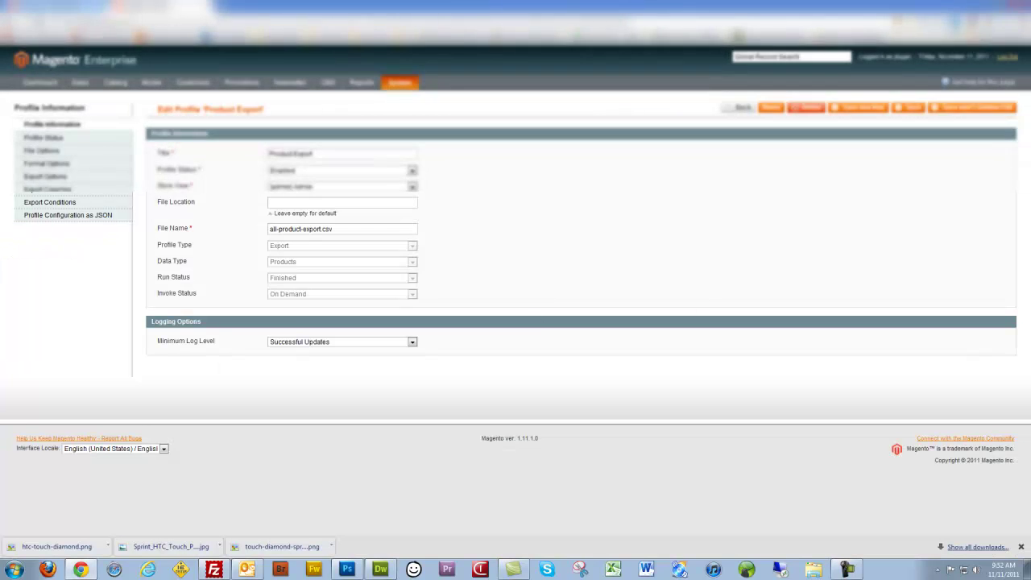
pyautogui.click(979, 6)
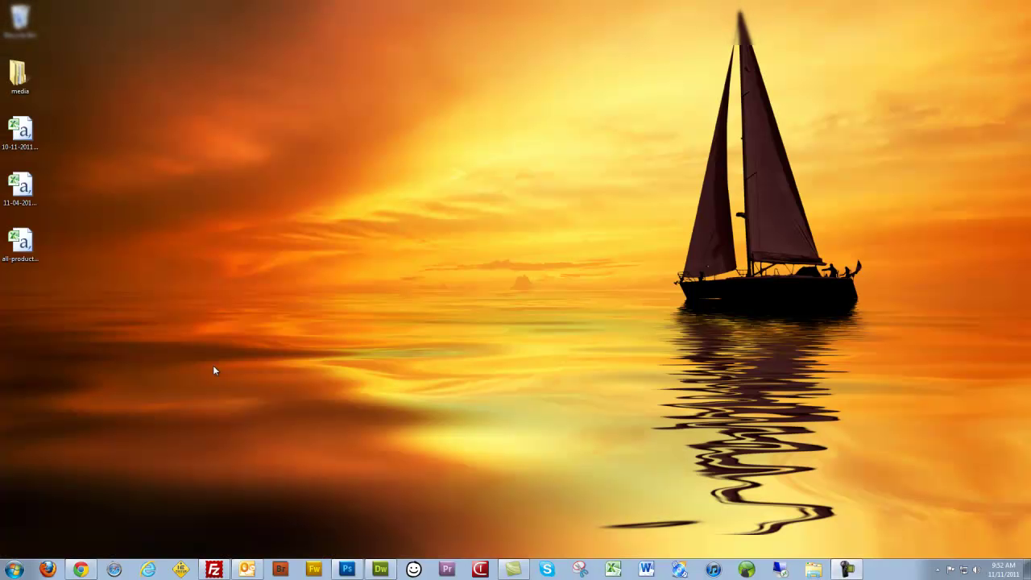
pyautogui.doubleClick(32, 247)
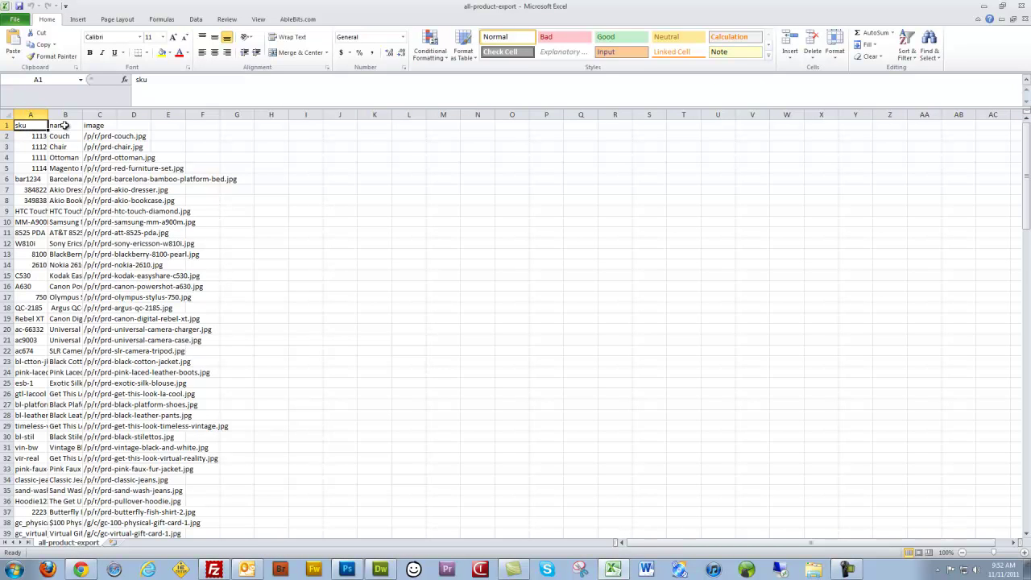
pyautogui.moveTo(30, 115); pyautogui.dragTo(235, 114)
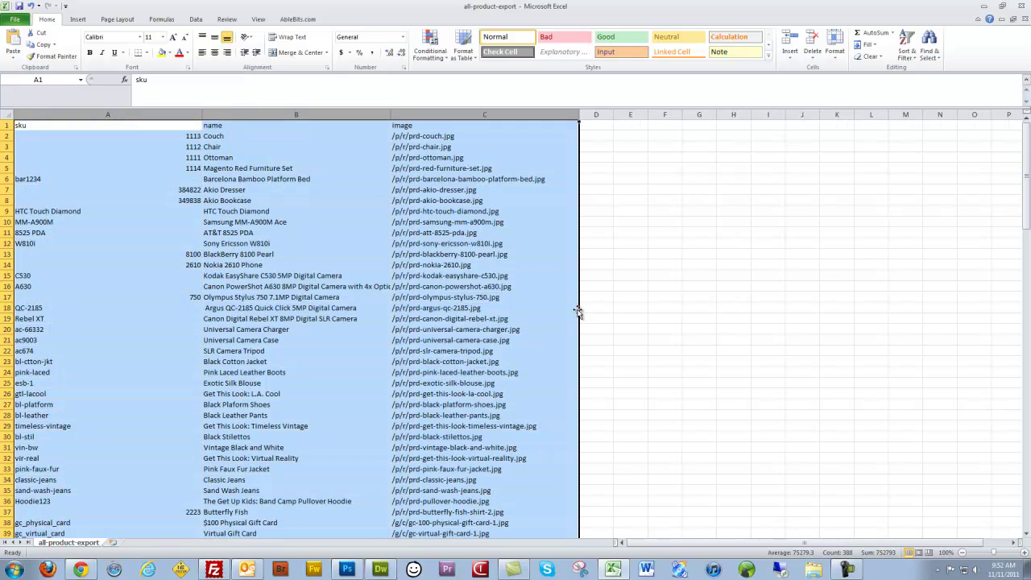
pyautogui.click(481, 190)
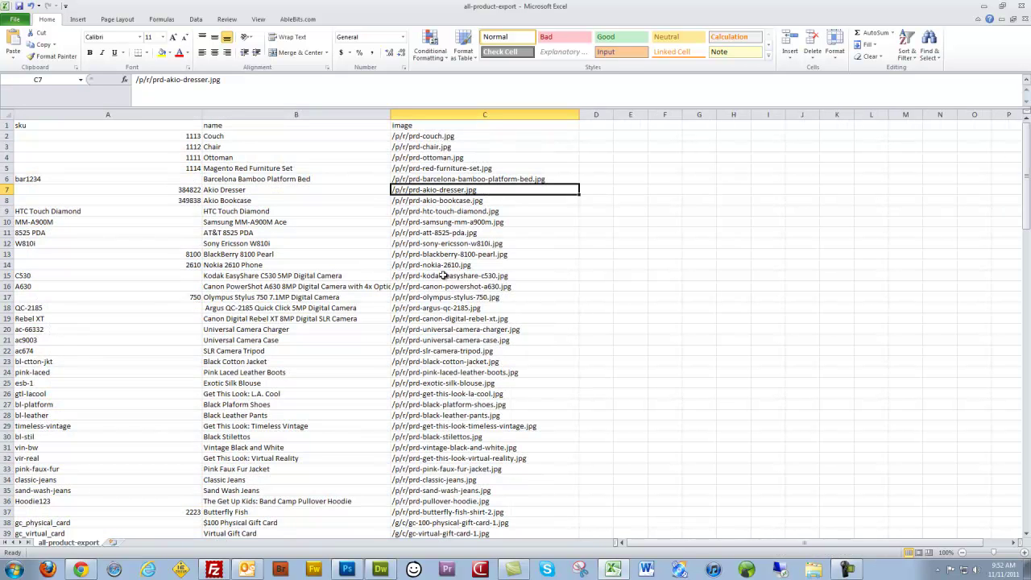